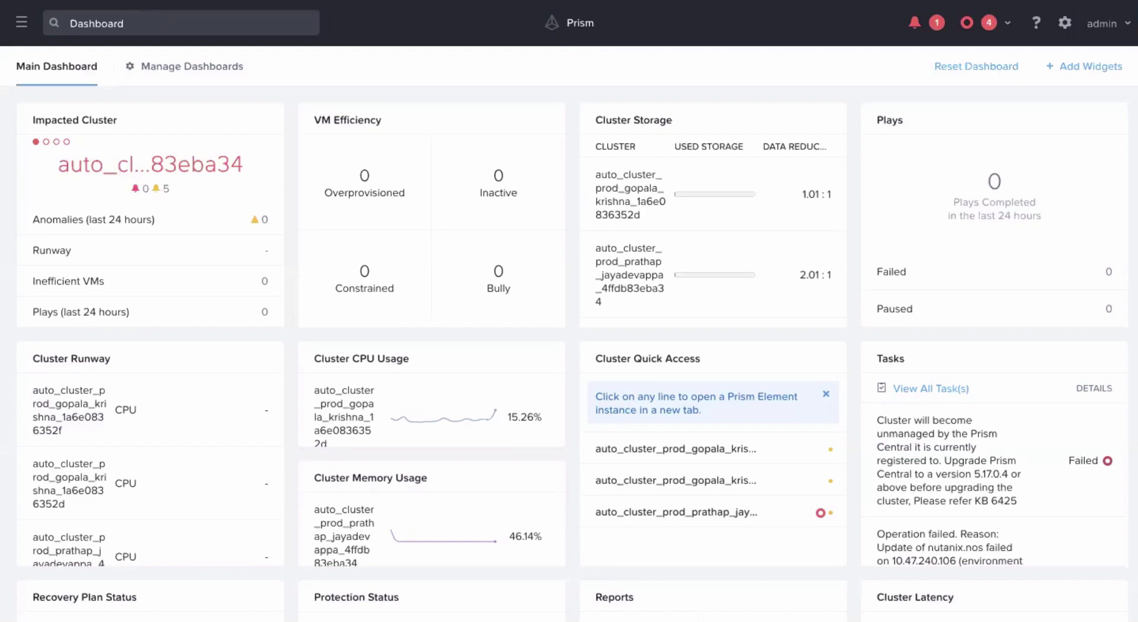
Open LCM in Prism Central and examine the installed component versions in the inventory.
{"action": "left_click", "coordinate": [21, 22]}
{"action": "mouse_move", "coordinate": [70, 244]}
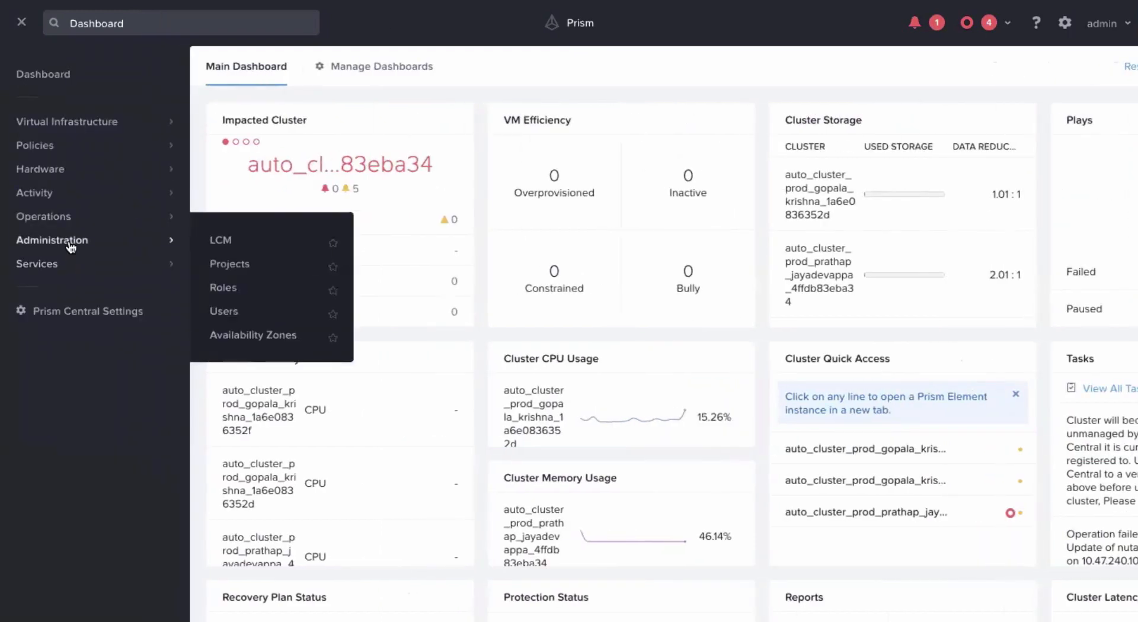
{"action": "left_click", "coordinate": [222, 246]}
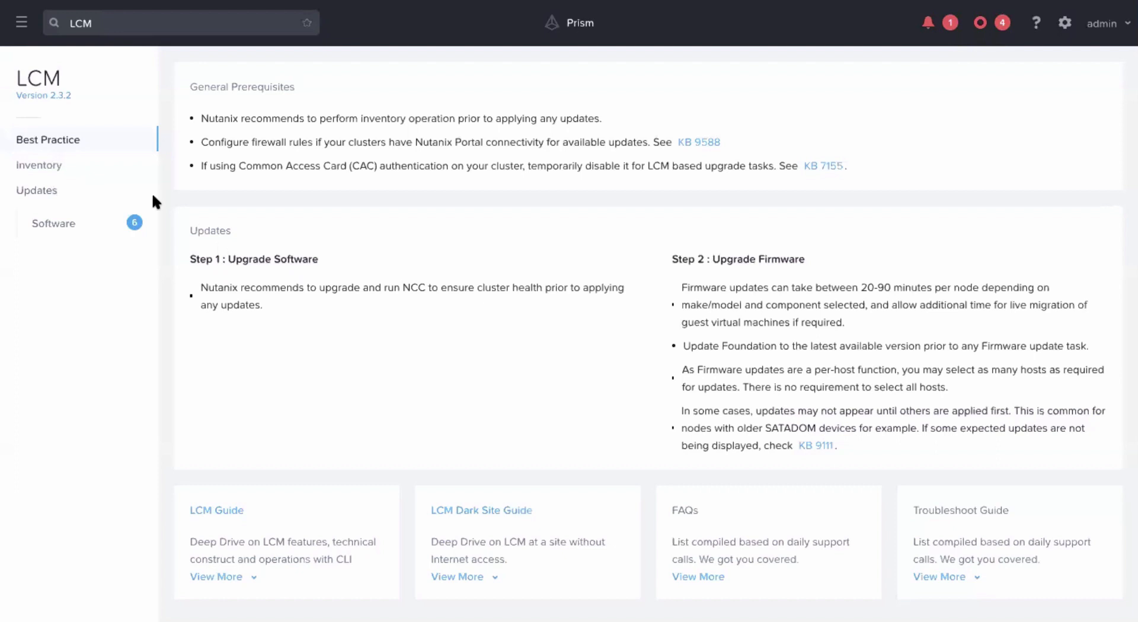
{"action": "left_click", "coordinate": [40, 170]}
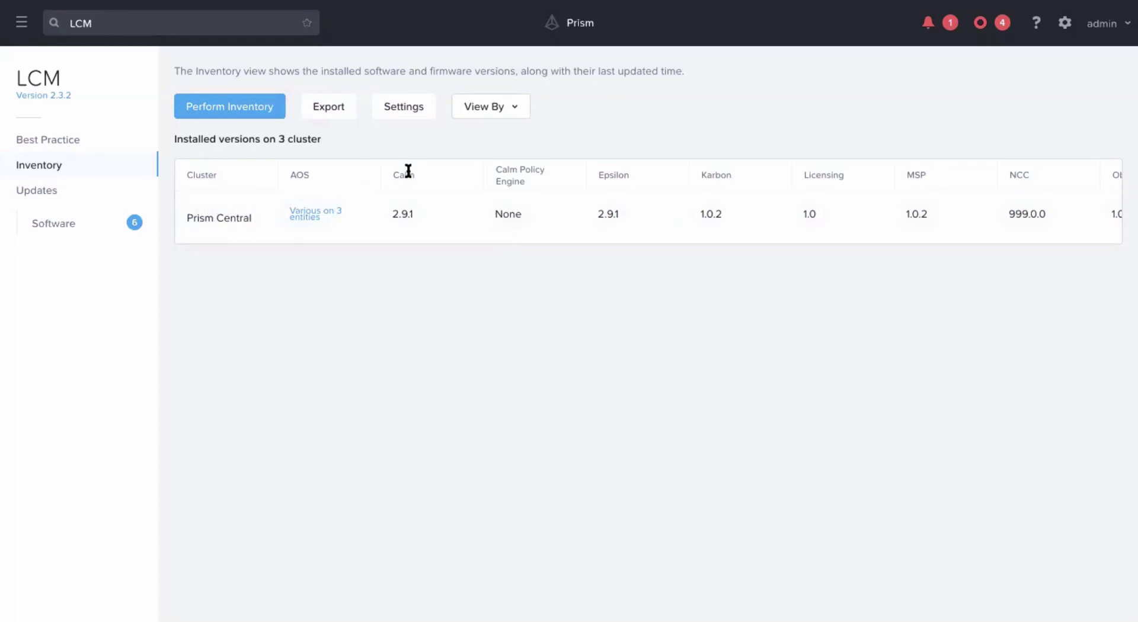
{"action": "scroll", "coordinate": [731, 233], "scroll_direction": "right", "scroll_amount": 5}
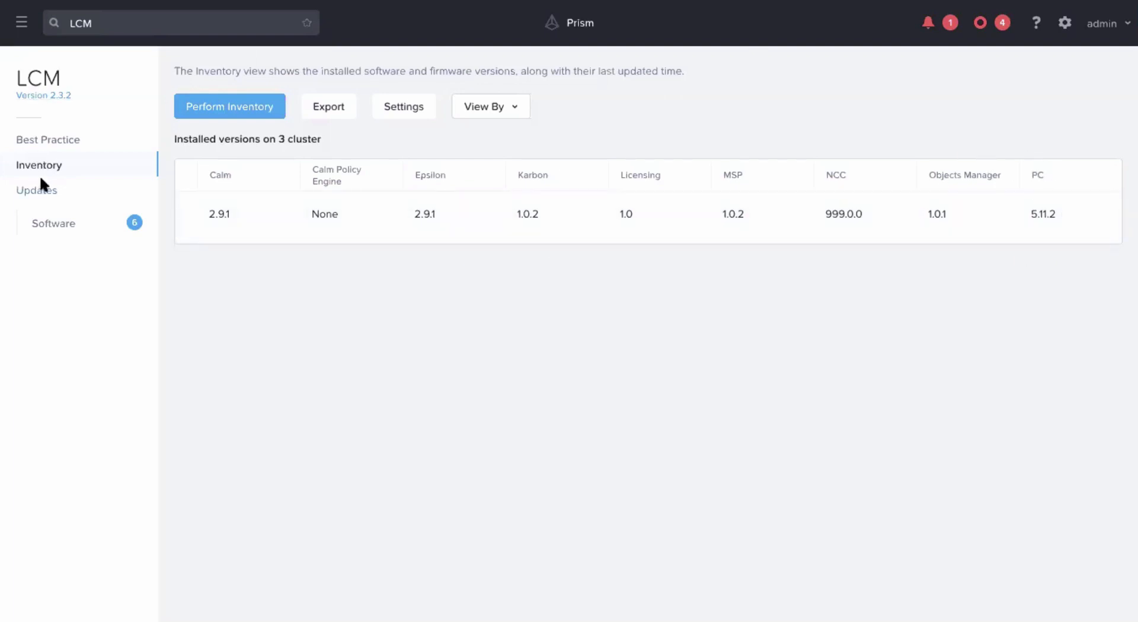
Select all available Prism Central software updates and review the update plan without applying it.
{"action": "left_click", "coordinate": [53, 225]}
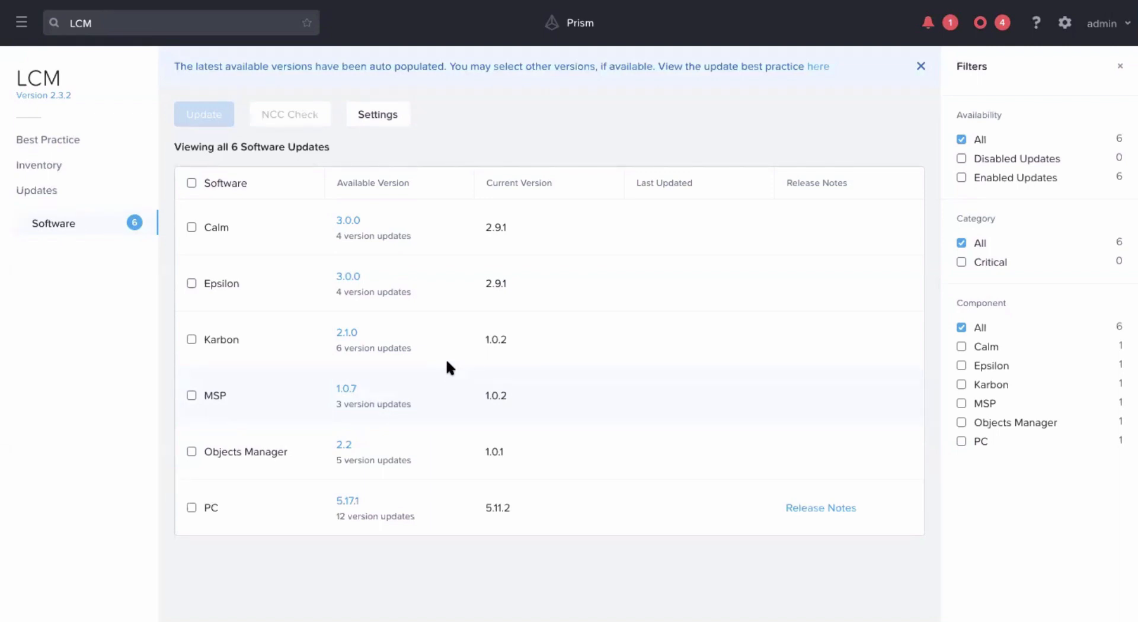
{"action": "left_click", "coordinate": [192, 183]}
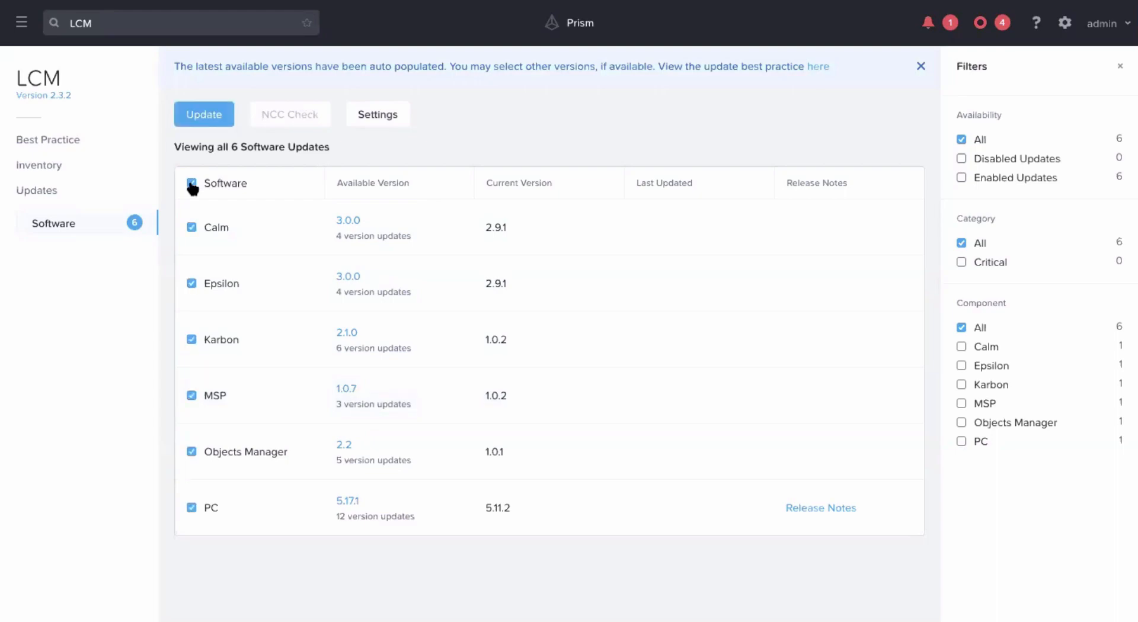
{"action": "left_click", "coordinate": [206, 108]}
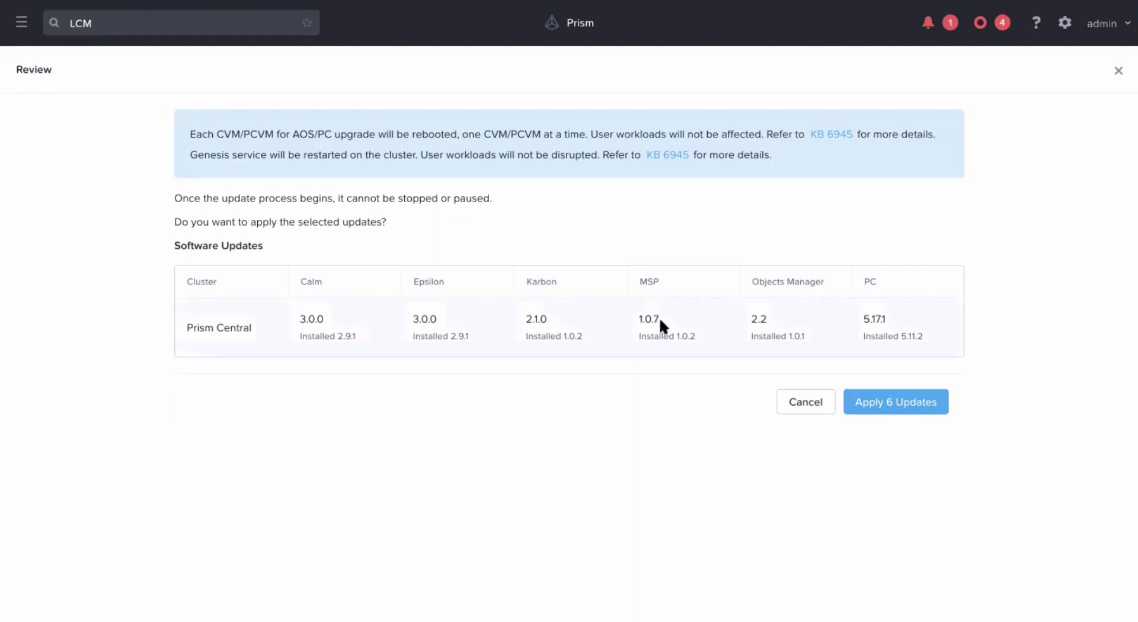
{"action": "left_click", "coordinate": [809, 410]}
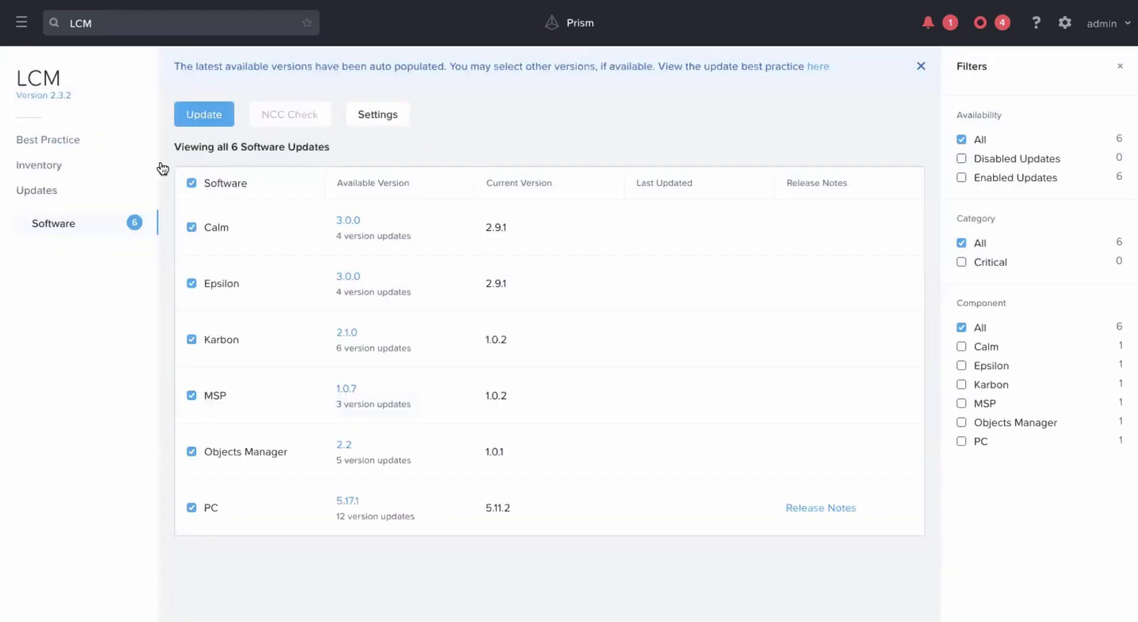
Clear the full update selection and select the Calm update together with Epsilon and PC, leaving Karbon unselected.
{"action": "left_click", "coordinate": [192, 184]}
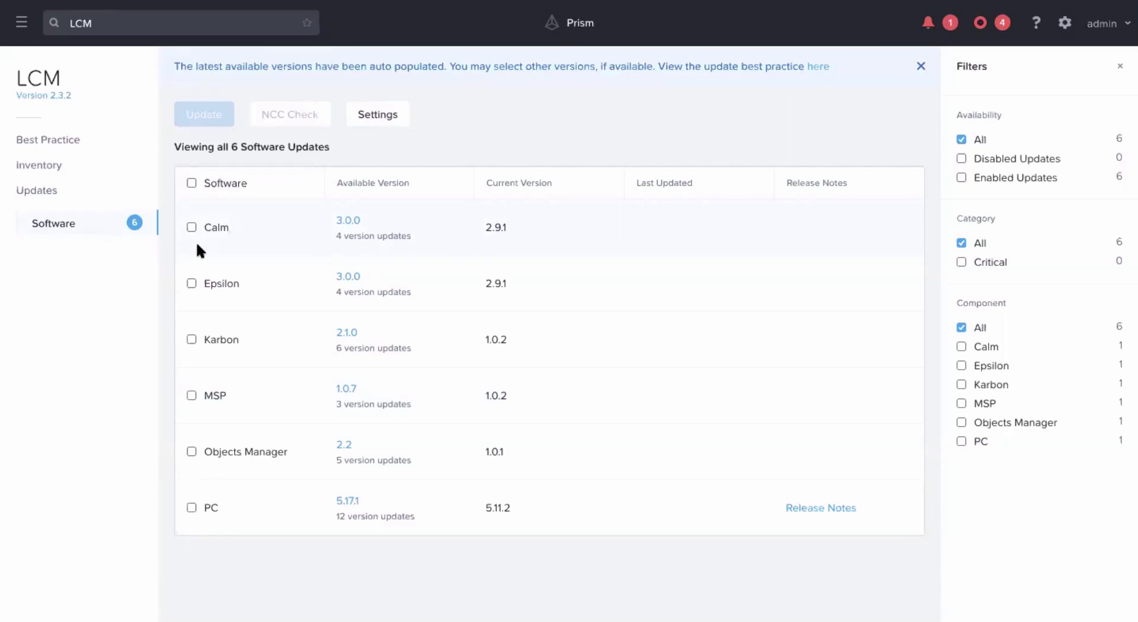
{"action": "left_click", "coordinate": [191, 341]}
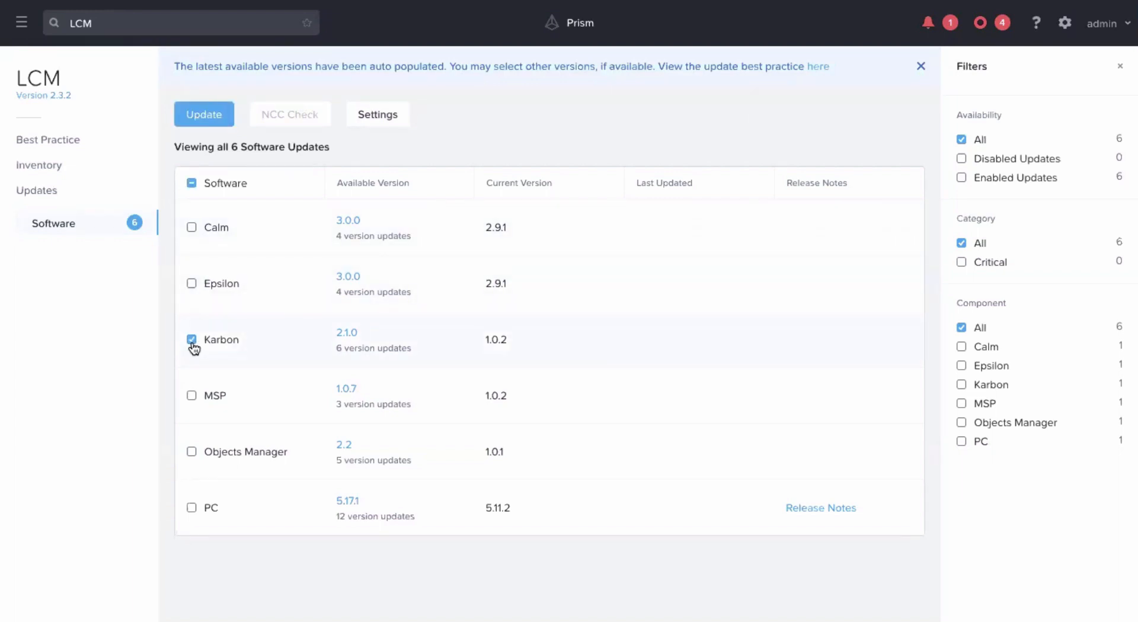
{"action": "left_click", "coordinate": [191, 341]}
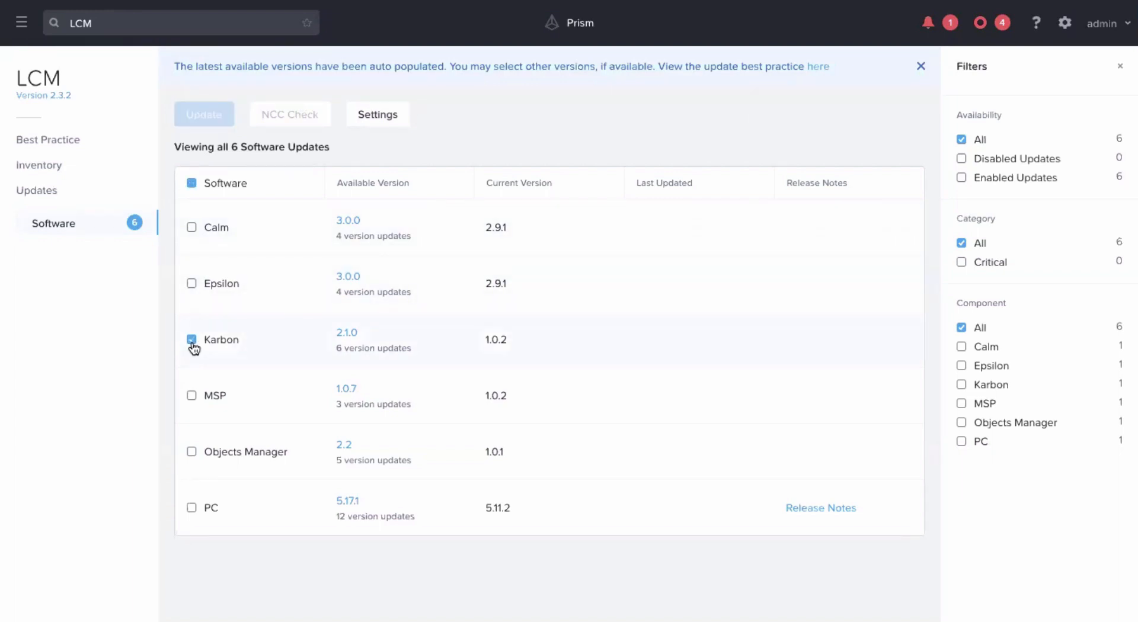
{"action": "left_click", "coordinate": [193, 231]}
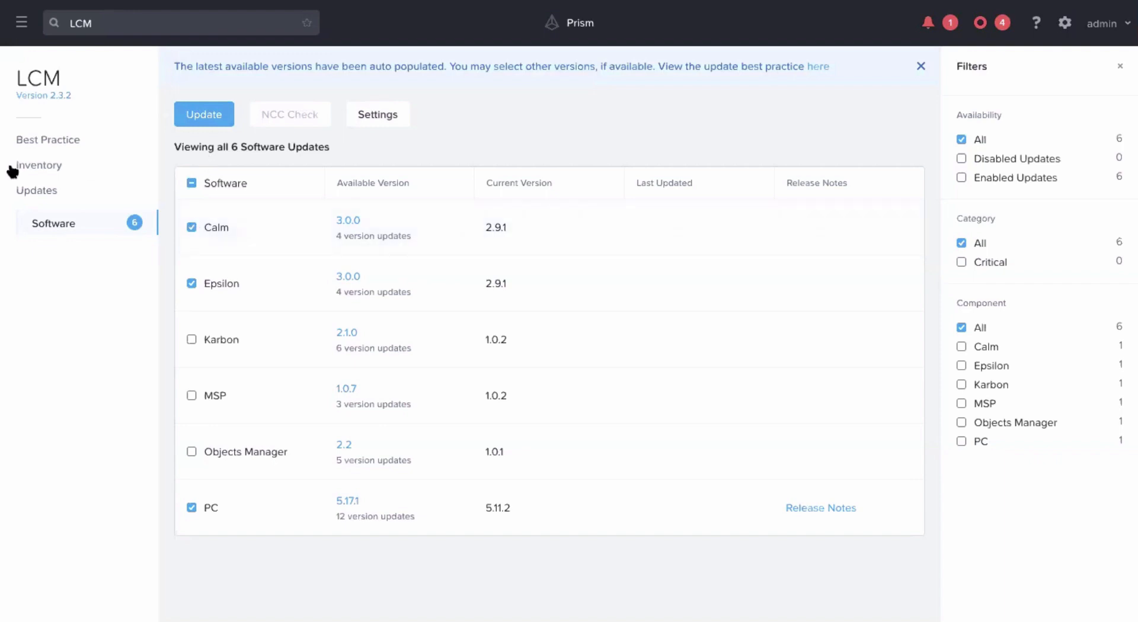
{"action": "left_click", "coordinate": [62, 168]}
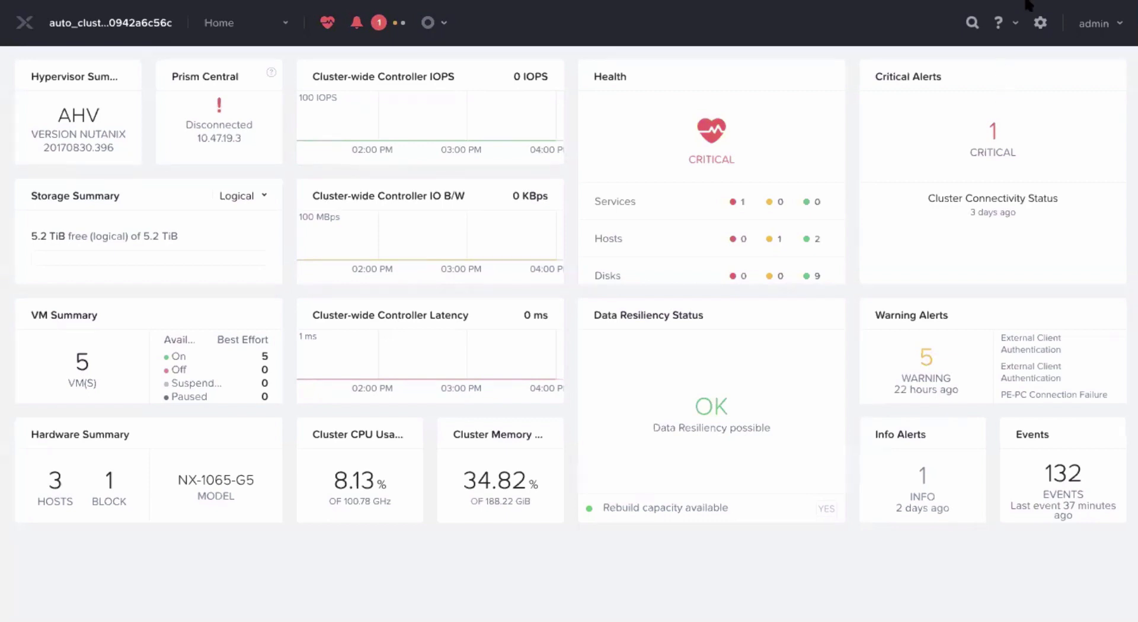
Open Life Cycle Management in the settings of the NX-1065-G5 Prism Element cluster and read the update best practices.
{"action": "left_click", "coordinate": [1038, 25]}
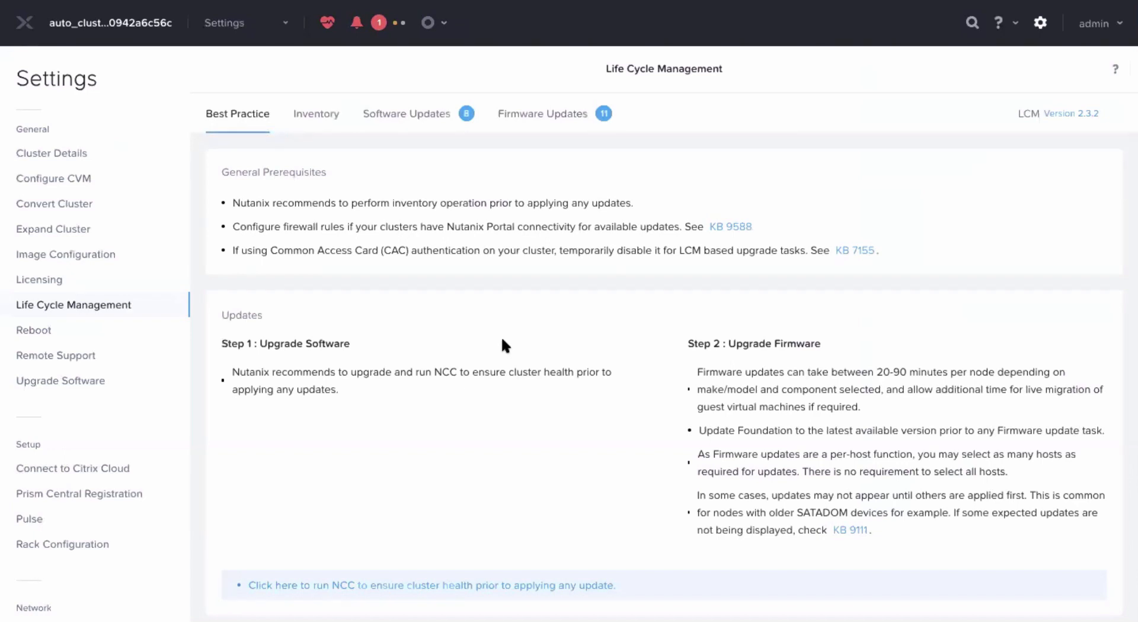
{"action": "scroll", "coordinate": [502, 344], "scroll_direction": "down", "scroll_amount": 3}
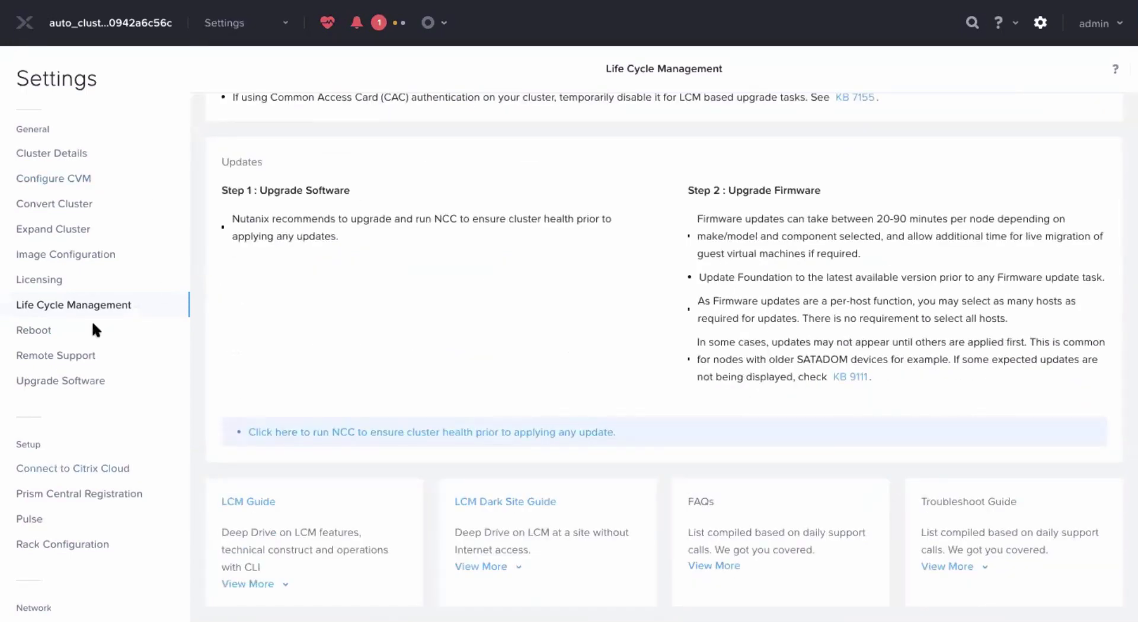
{"action": "scroll", "coordinate": [421, 117], "scroll_direction": "up", "scroll_amount": 3}
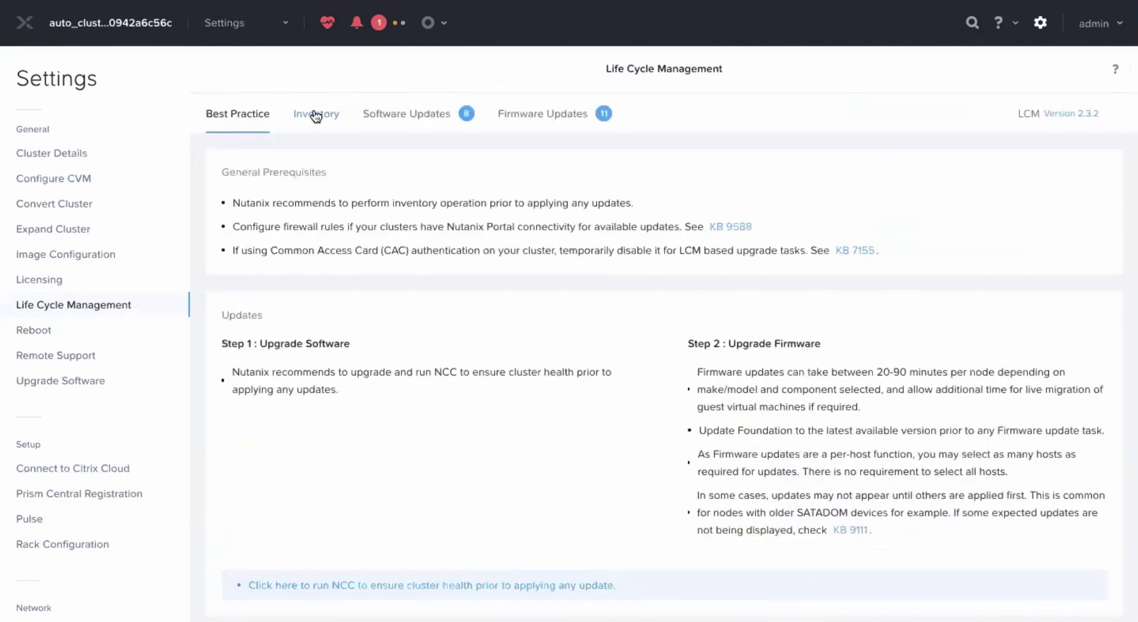
Examine the cluster's LCM inventory, including the detailed firmware and driver versions of hosts cranberry-1, cranberry-2 and cranberry-3.
{"action": "left_click", "coordinate": [316, 115]}
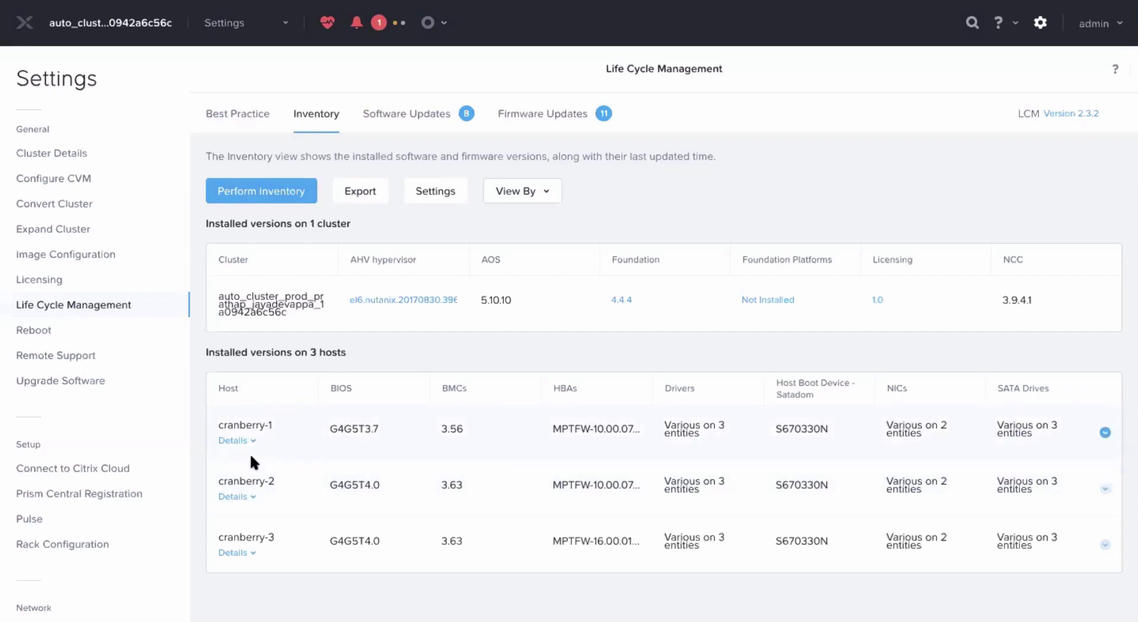
{"action": "left_click", "coordinate": [232, 442]}
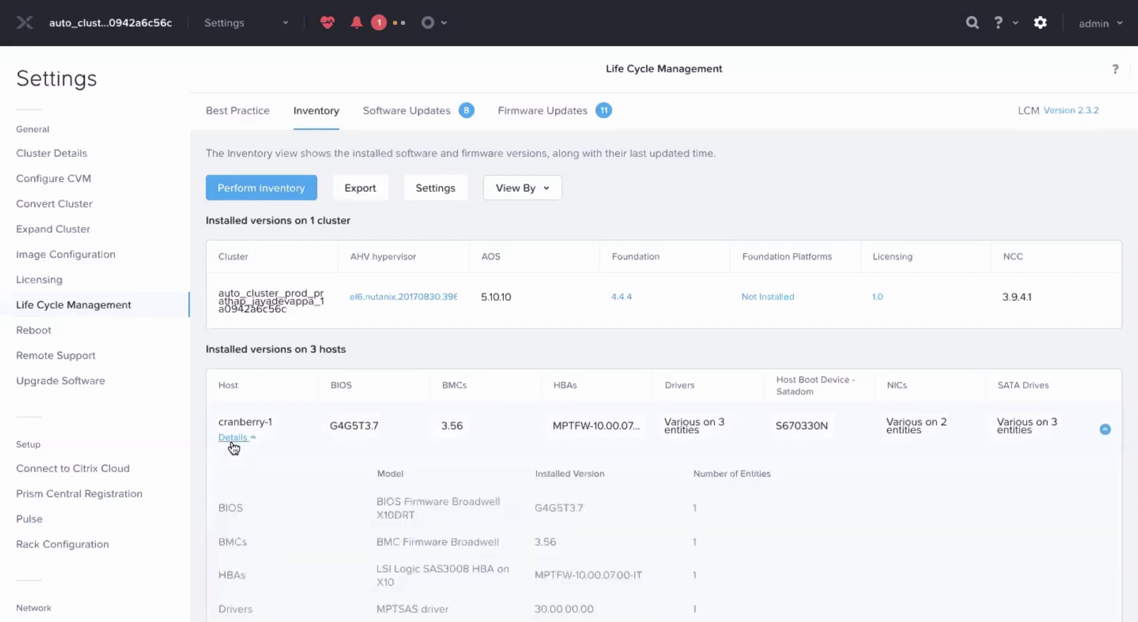
{"action": "scroll", "coordinate": [231, 447], "scroll_direction": "down", "scroll_amount": 5}
{"action": "left_click", "coordinate": [234, 529]}
{"action": "scroll", "coordinate": [240, 533], "scroll_direction": "down", "scroll_amount": 5}
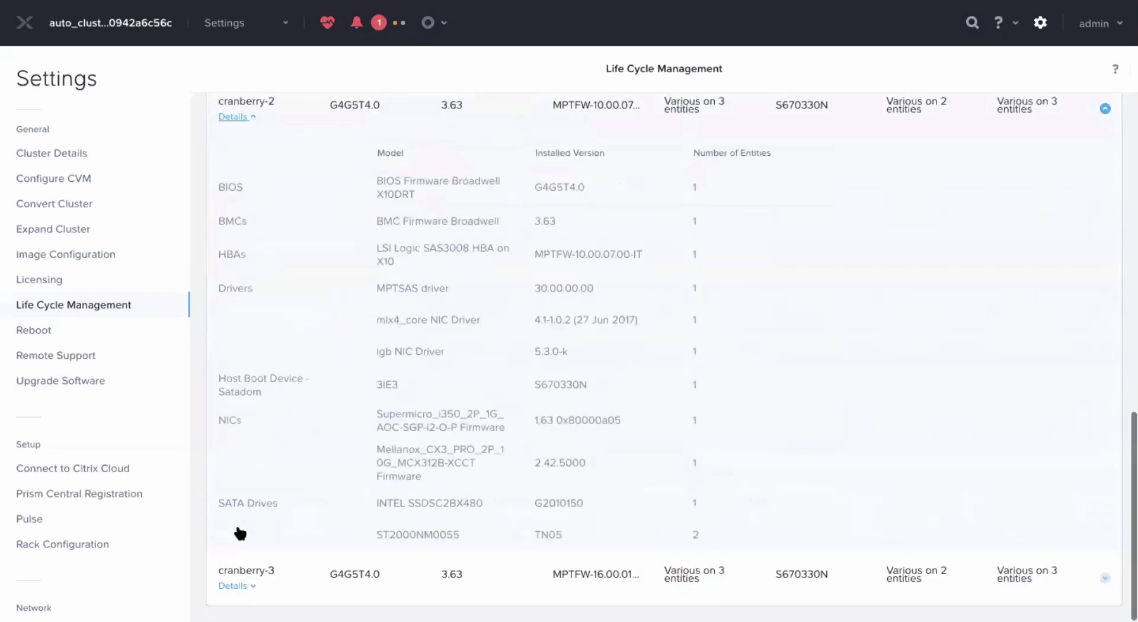
{"action": "left_click", "coordinate": [231, 587]}
{"action": "scroll", "coordinate": [337, 375], "scroll_direction": "up", "scroll_amount": 4}
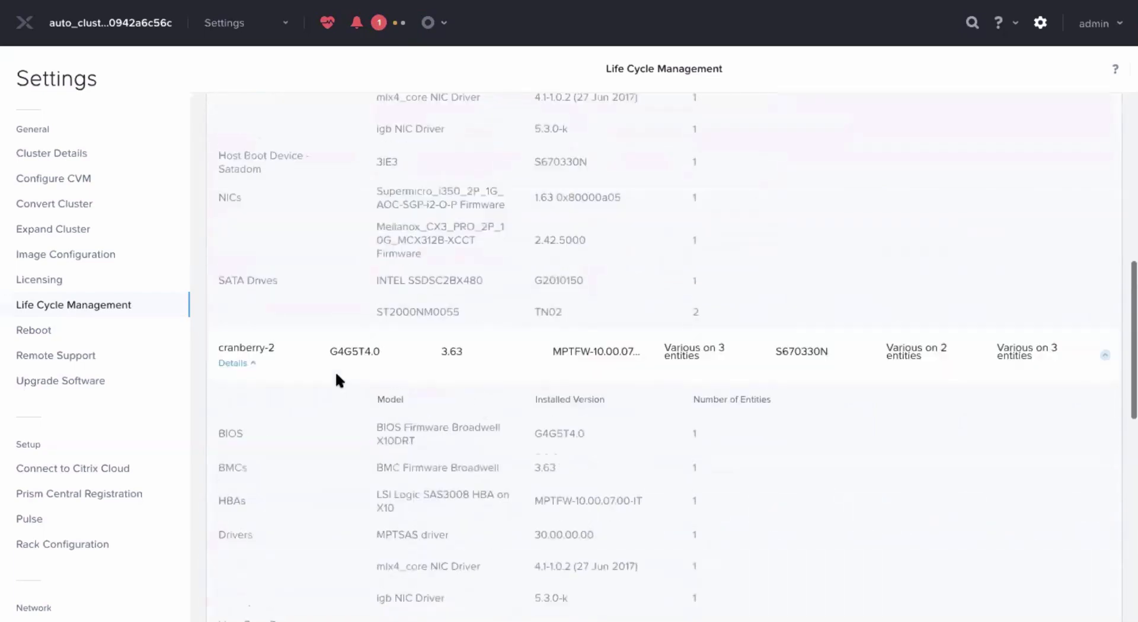
{"action": "scroll", "coordinate": [336, 375], "scroll_direction": "down", "scroll_amount": 3}
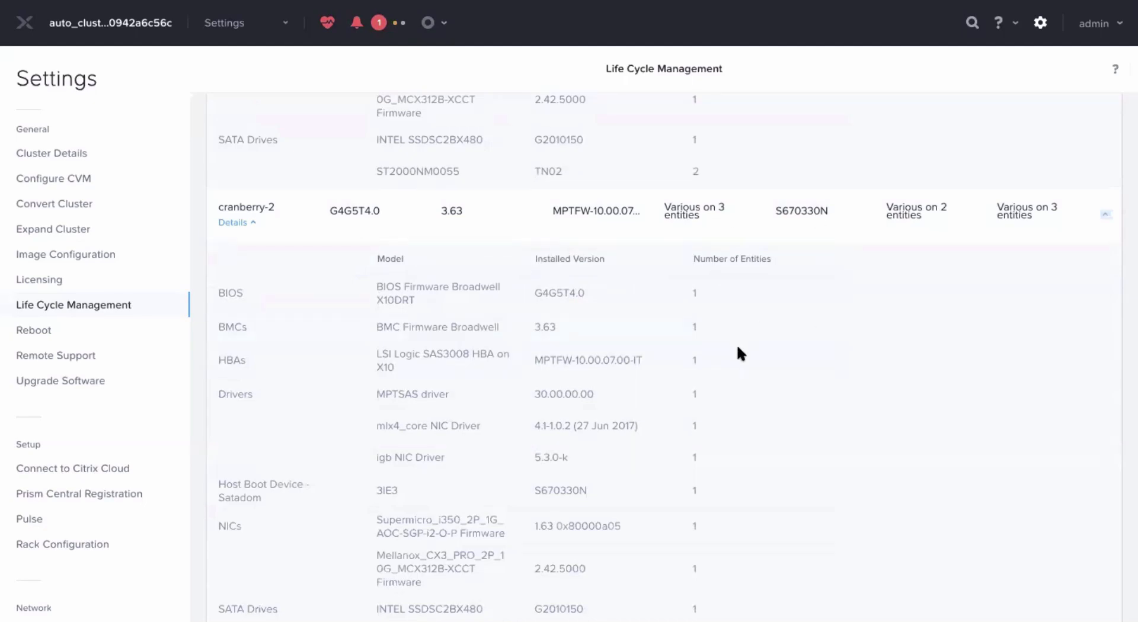
{"action": "scroll", "coordinate": [737, 348], "scroll_direction": "down", "scroll_amount": 7}
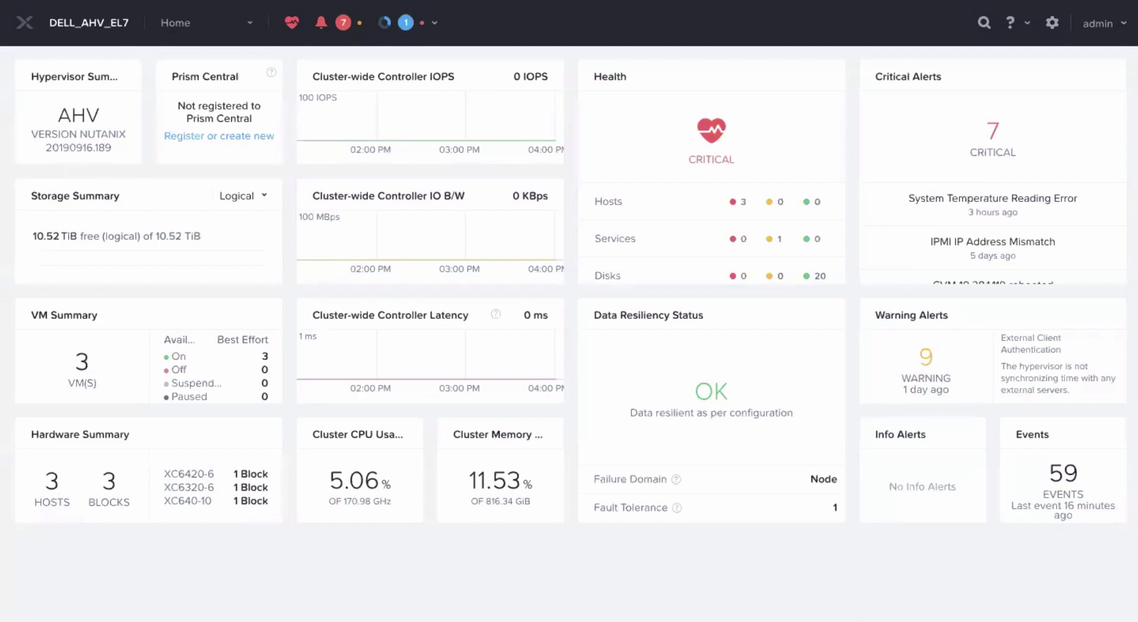
On the DELL_AHV_EL7 cluster, examine the LCM inventory and the component details of host HA.
{"action": "left_click", "coordinate": [250, 23]}
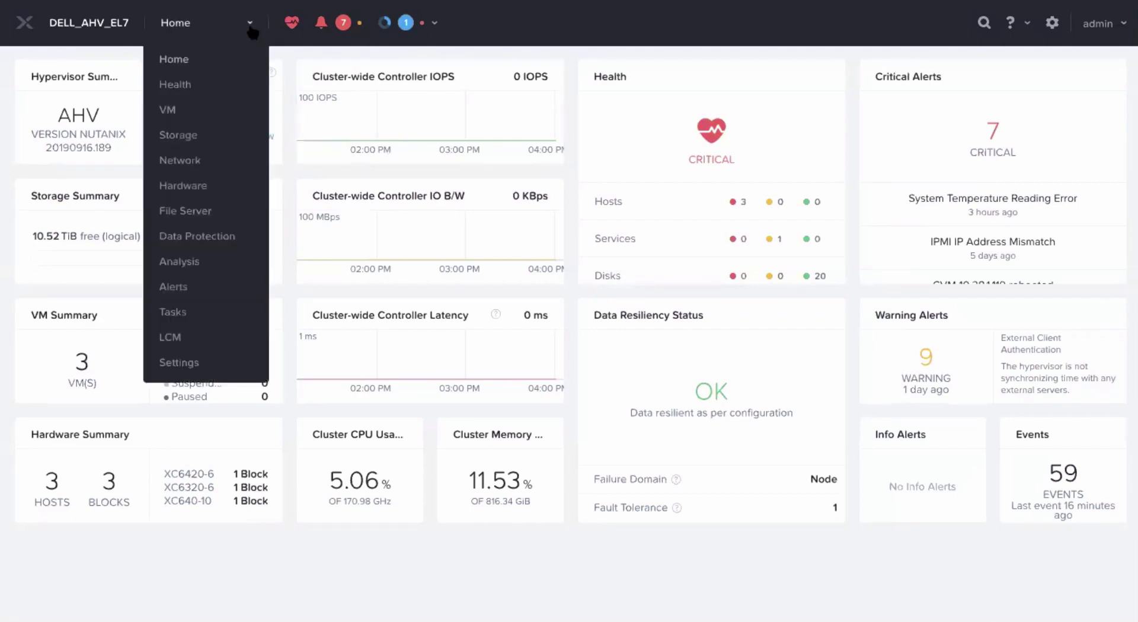
{"action": "left_click", "coordinate": [162, 339]}
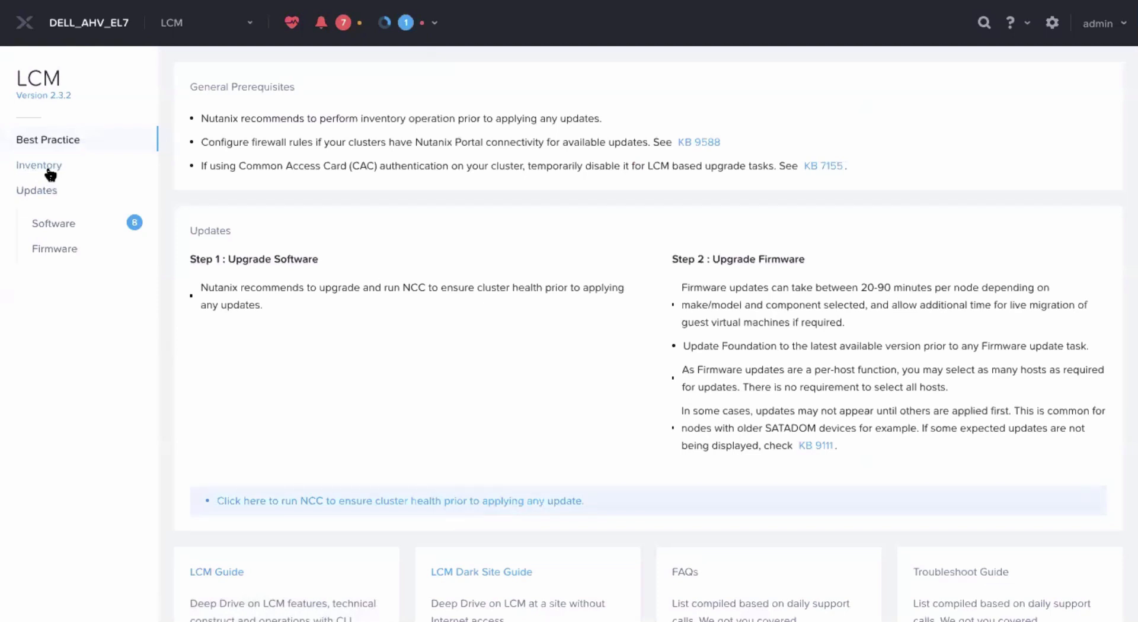
{"action": "left_click", "coordinate": [50, 175]}
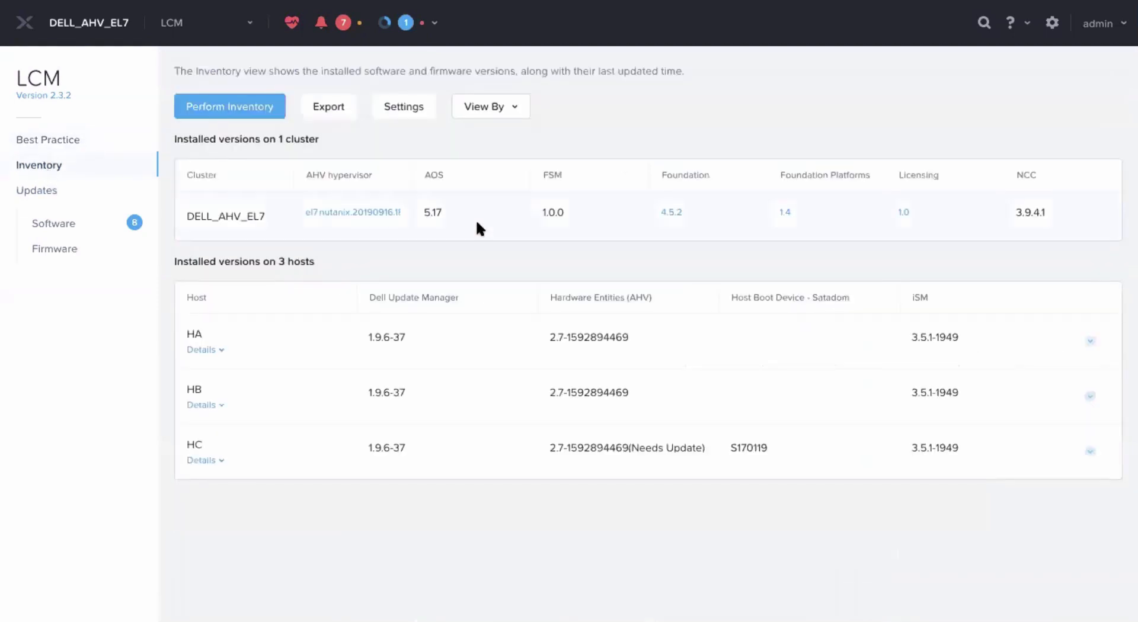
{"action": "left_click", "coordinate": [200, 349]}
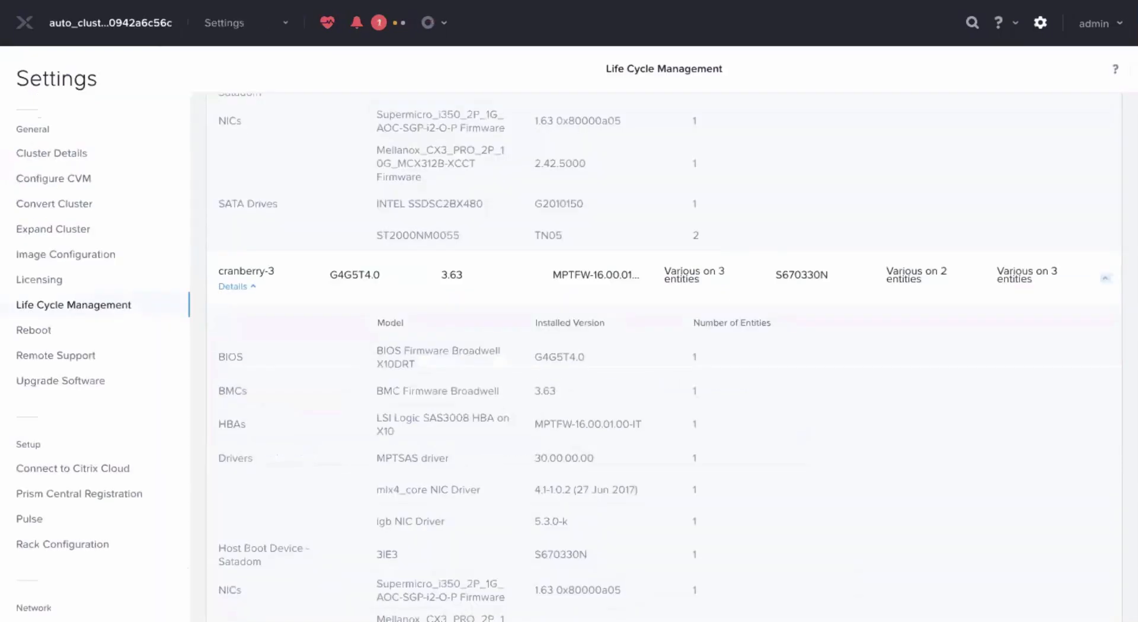
Return to Life Cycle Management on the cluster with the cranberry hosts and view its available software updates.
{"action": "scroll", "coordinate": [441, 277], "scroll_direction": "up", "scroll_amount": 20}
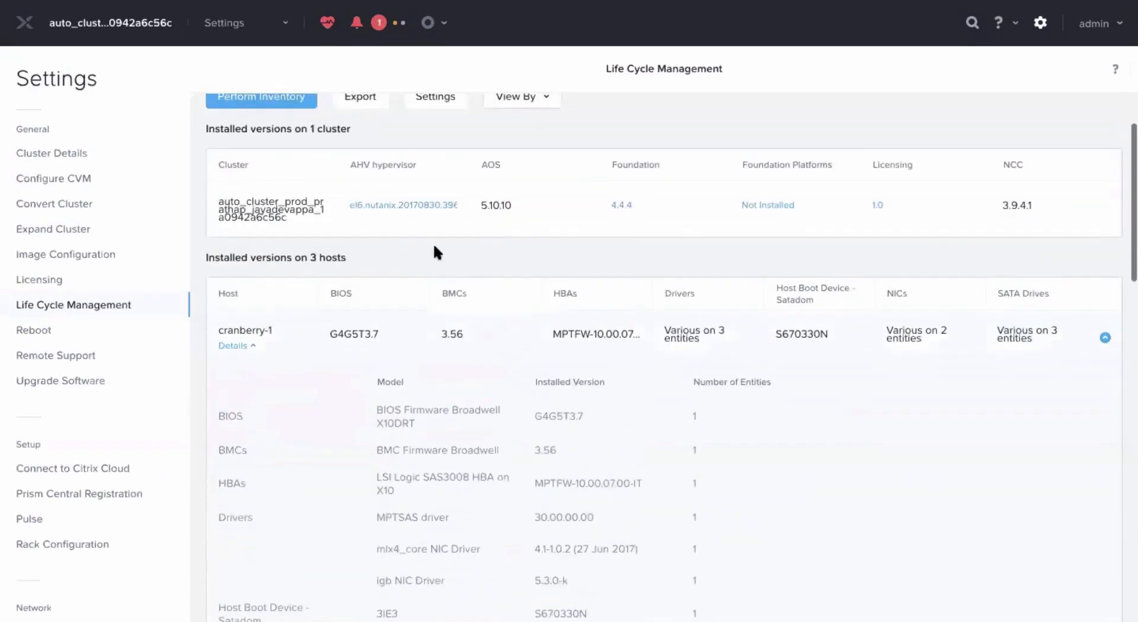
{"action": "scroll", "coordinate": [432, 243], "scroll_direction": "up", "scroll_amount": 2}
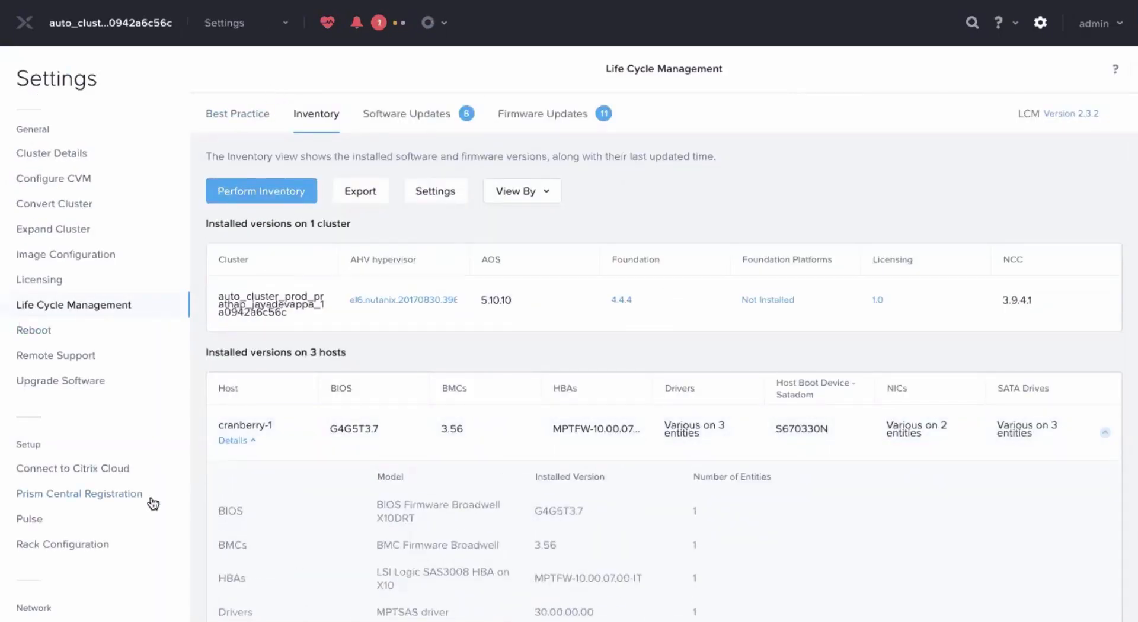
{"action": "left_click", "coordinate": [418, 115]}
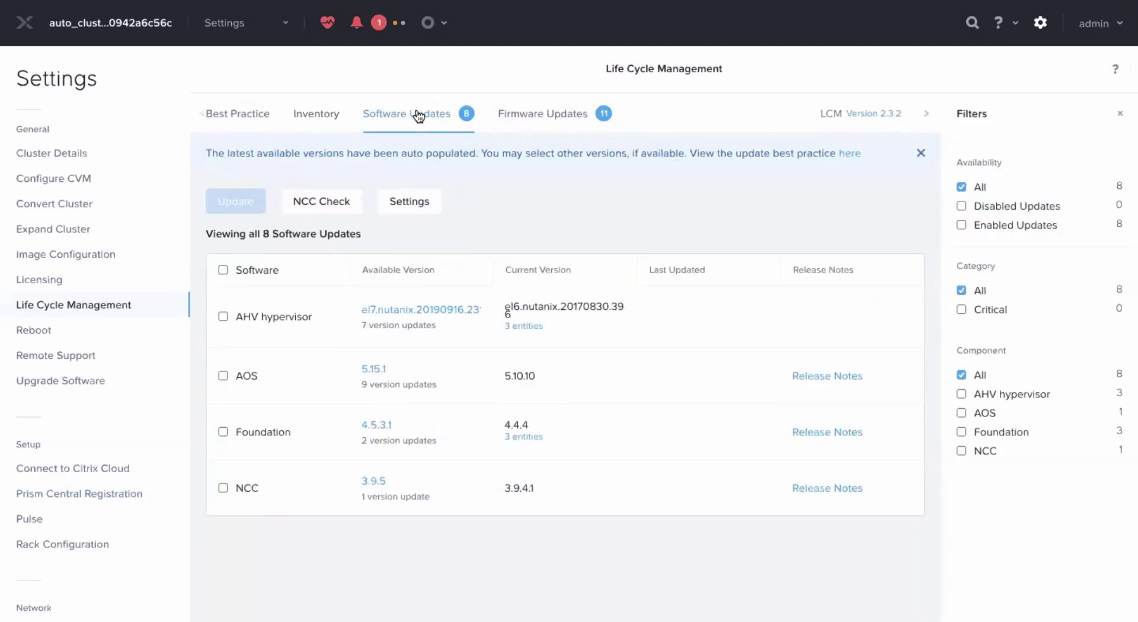
Among the firmware updates, select only BIOS G4G5T6.0 and BMC 3.64 for host cranberry-1.
{"action": "left_click", "coordinate": [550, 116]}
{"action": "left_click", "coordinate": [224, 270]}
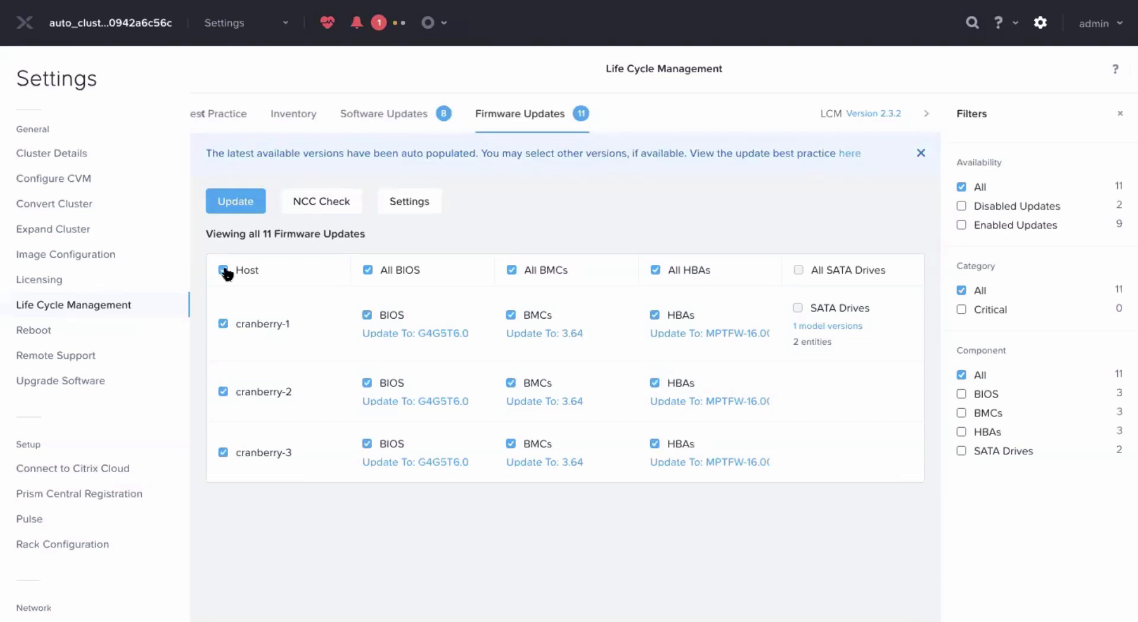
{"action": "left_click", "coordinate": [223, 271]}
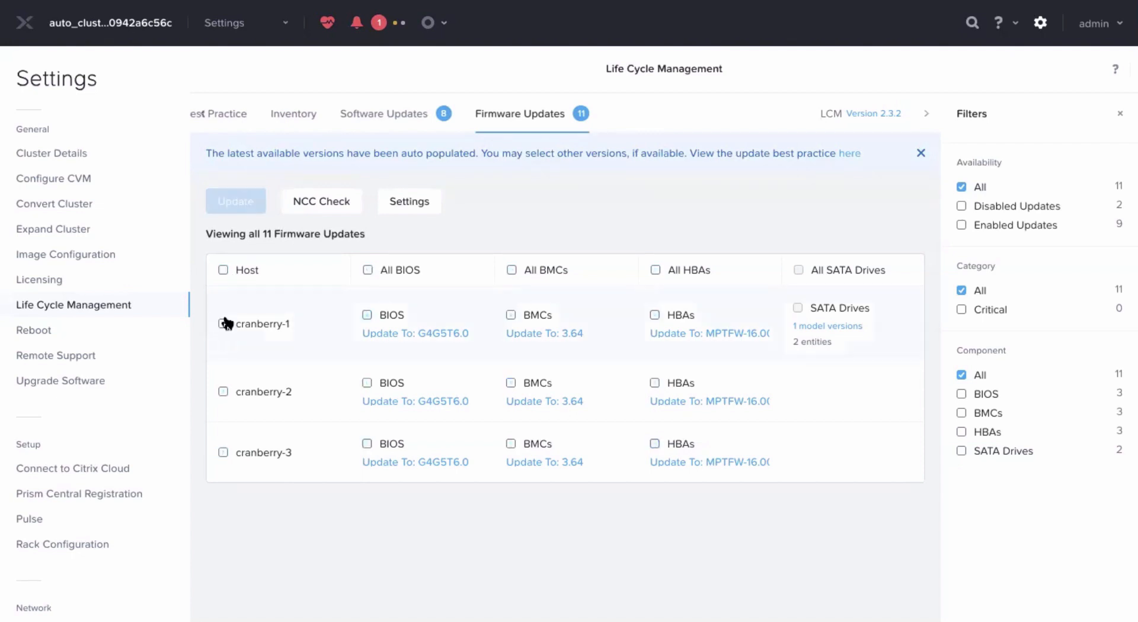
{"action": "left_click", "coordinate": [223, 324]}
{"action": "left_click", "coordinate": [224, 325]}
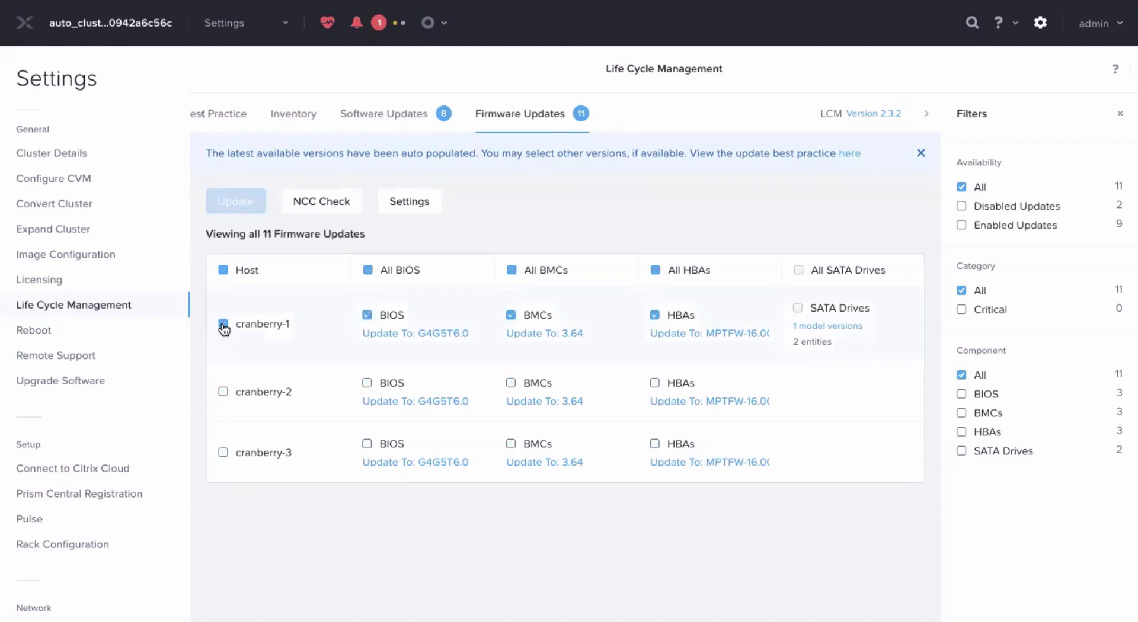
{"action": "left_click", "coordinate": [368, 316]}
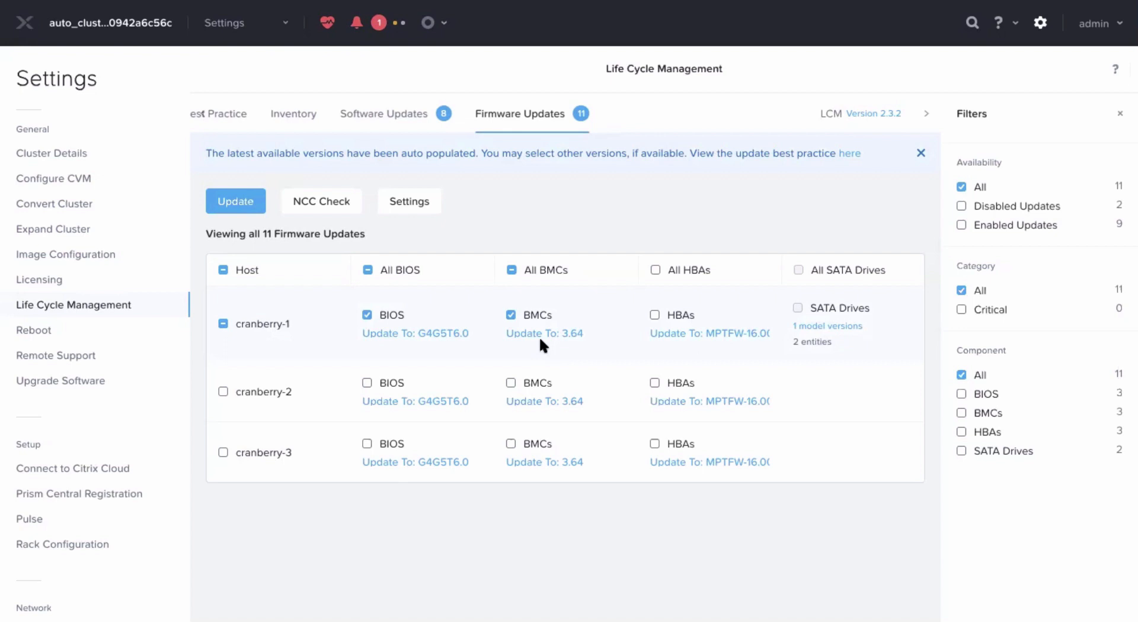
Add the Foundation 4.5.3.1 software update to the selected firmware updates and open the combined update review.
{"action": "left_click", "coordinate": [363, 115]}
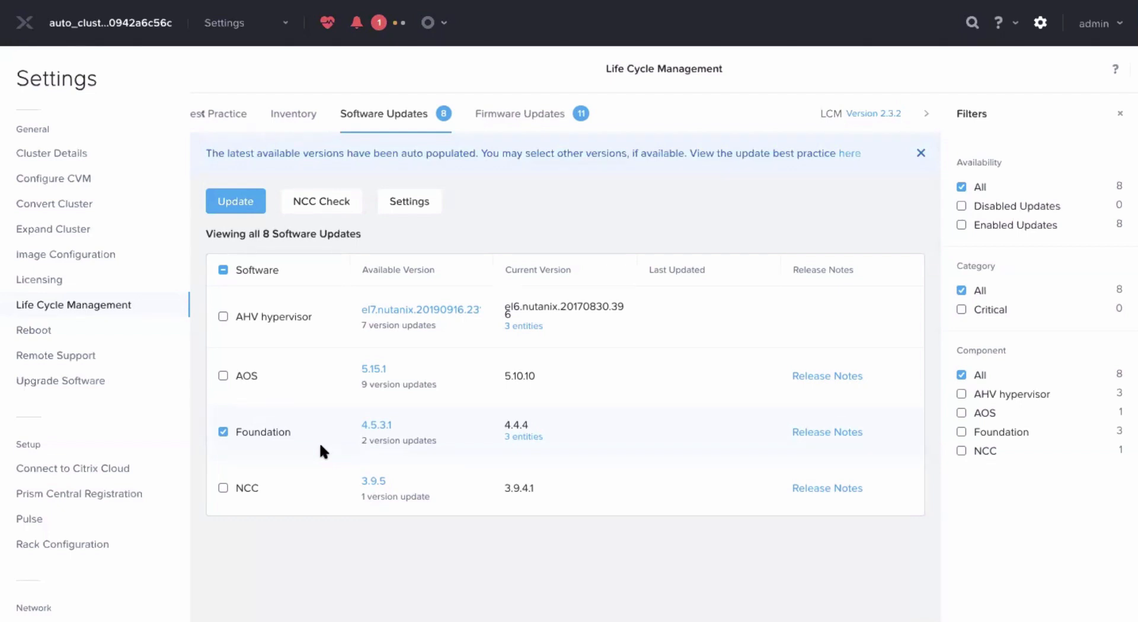
{"action": "left_click", "coordinate": [239, 202]}
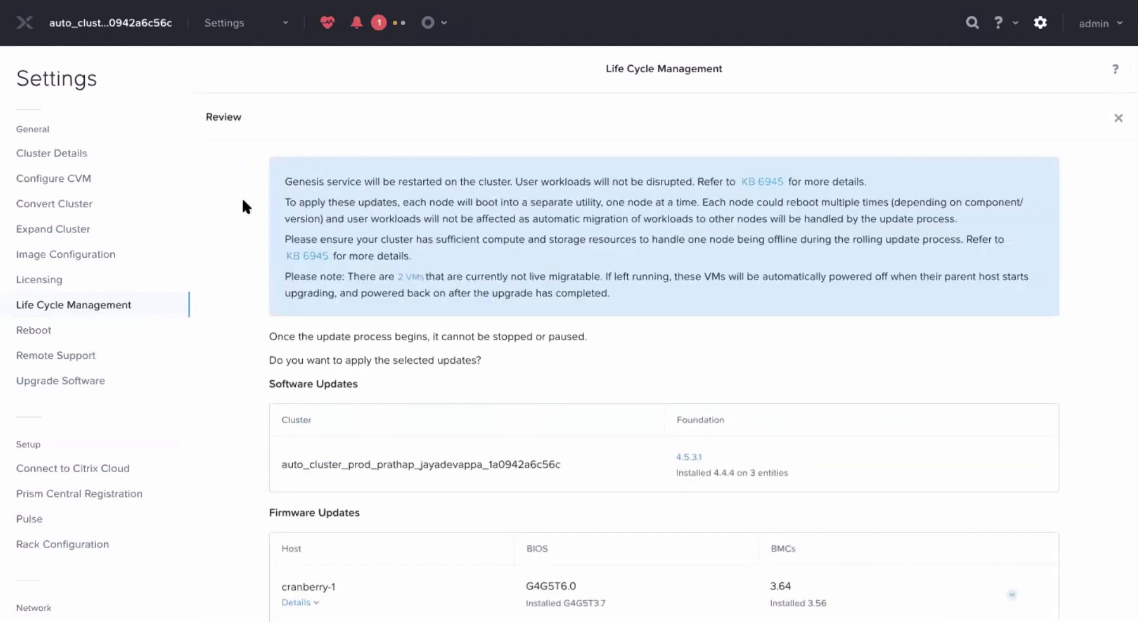
Examine the combined review of the Foundation 4.5.3.1 and cranberry-1 firmware updates, including the service and workload notes.
{"action": "scroll", "coordinate": [504, 284], "scroll_direction": "down", "scroll_amount": 2}
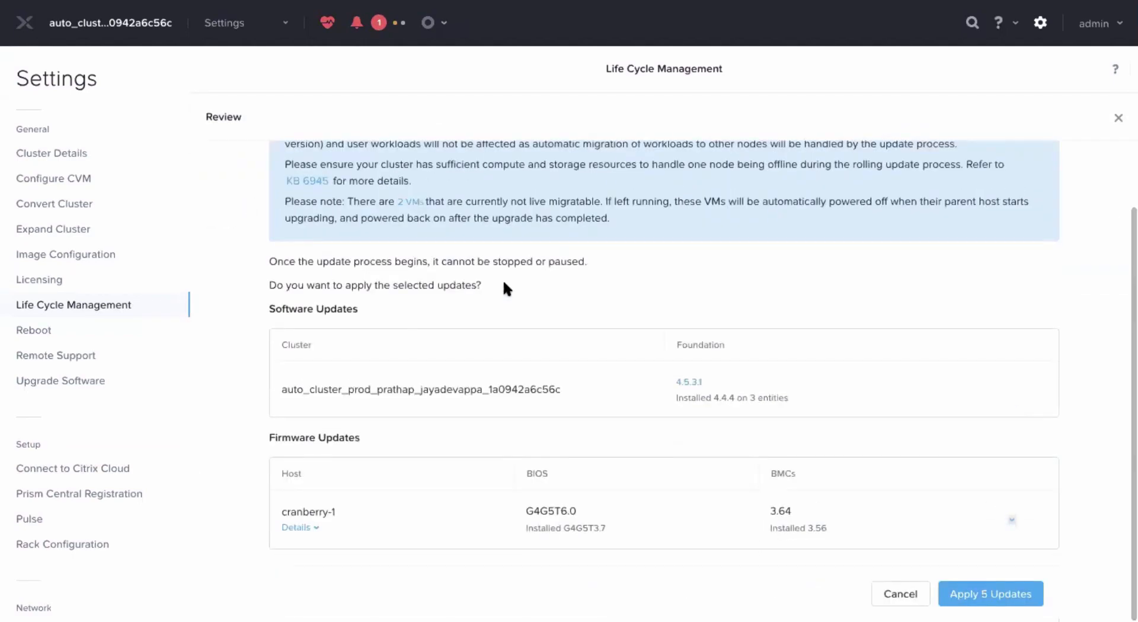
{"action": "scroll", "coordinate": [577, 318], "scroll_direction": "up", "scroll_amount": 2}
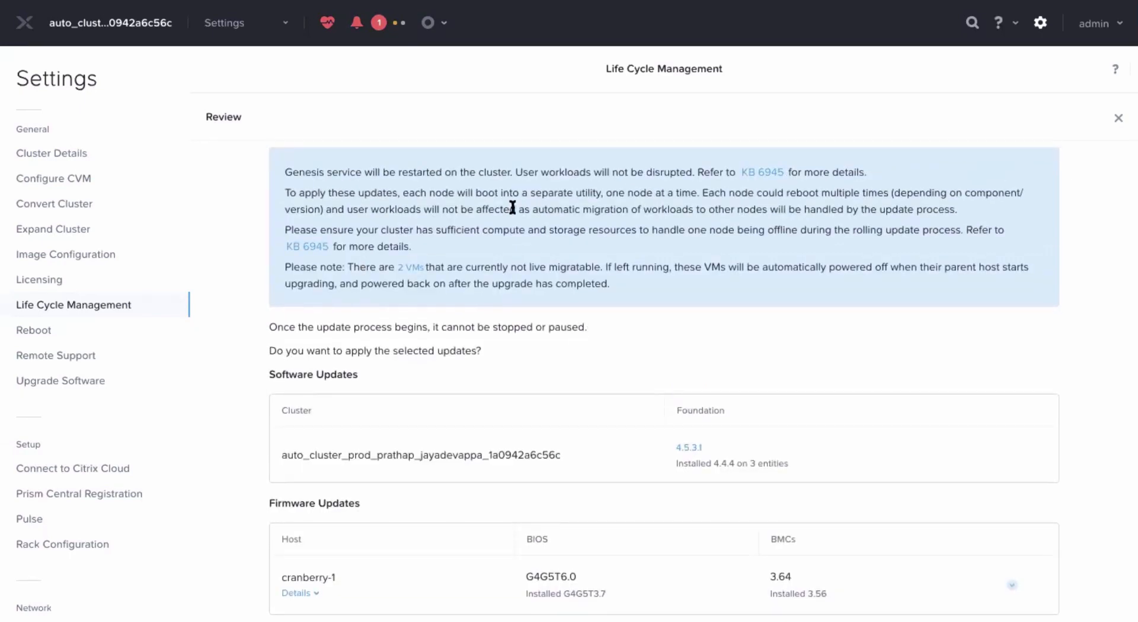
{"action": "mouse_move", "coordinate": [366, 284]}
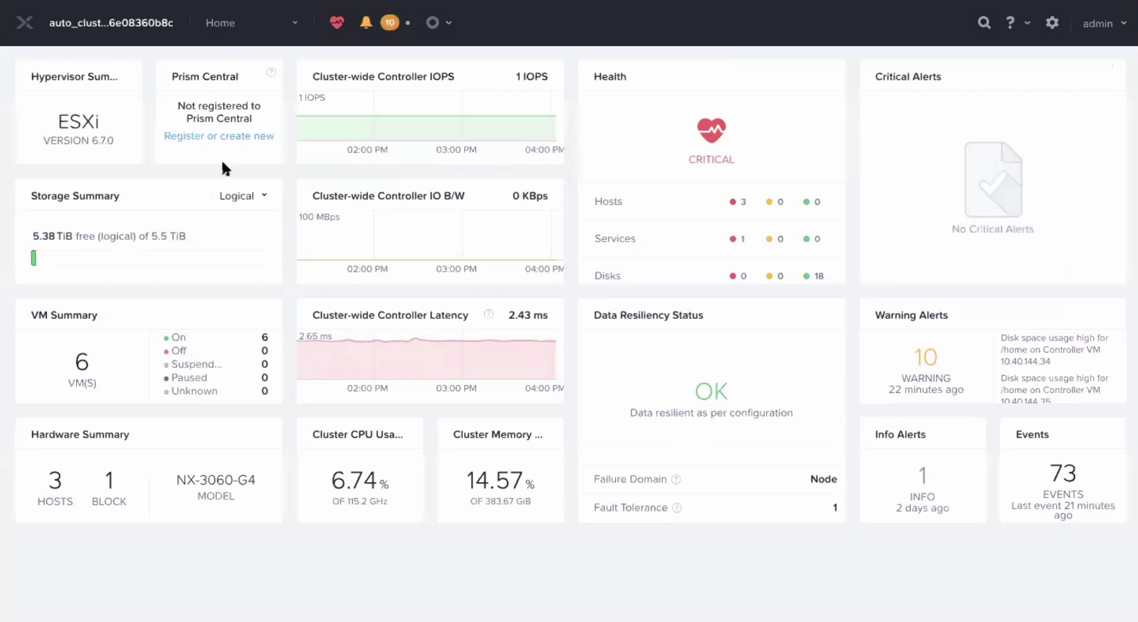
On the ESXi cluster with the suarez hosts, open the LCM firmware updates and review all selected BIOS, BMC and HBA updates.
{"action": "left_click", "coordinate": [448, 28]}
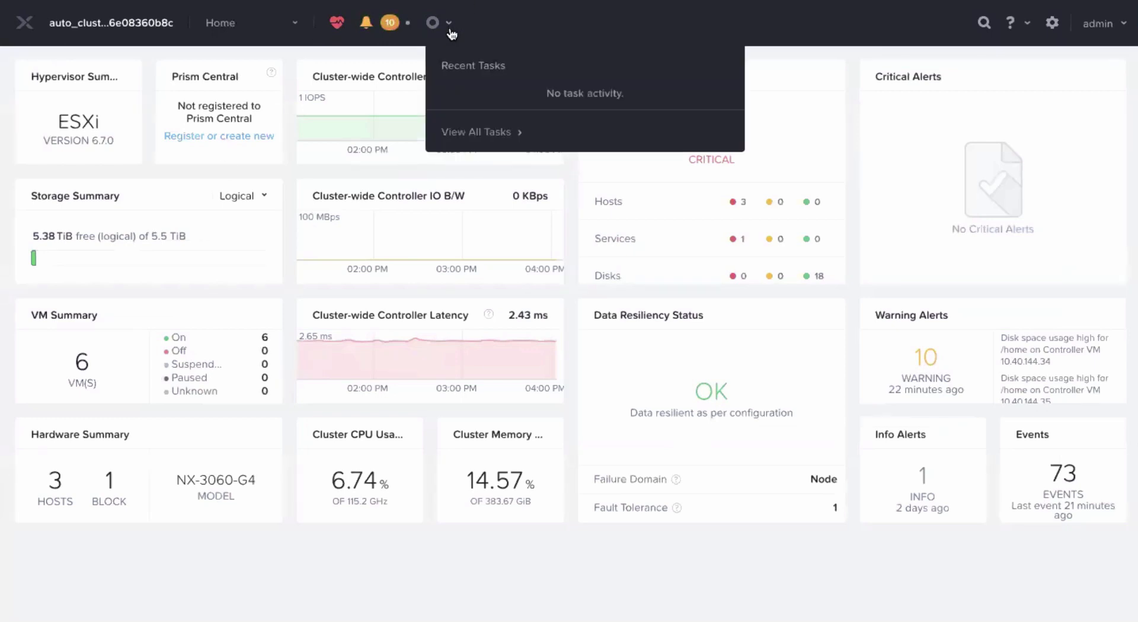
{"action": "left_click", "coordinate": [296, 25]}
{"action": "left_click", "coordinate": [207, 310]}
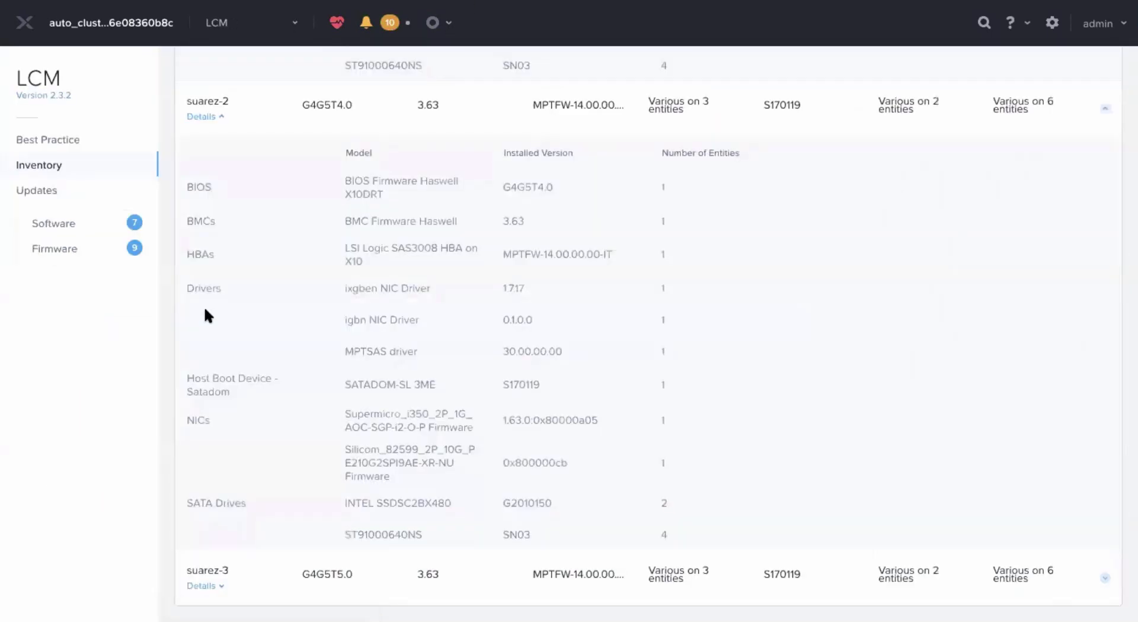
{"action": "left_click", "coordinate": [59, 249]}
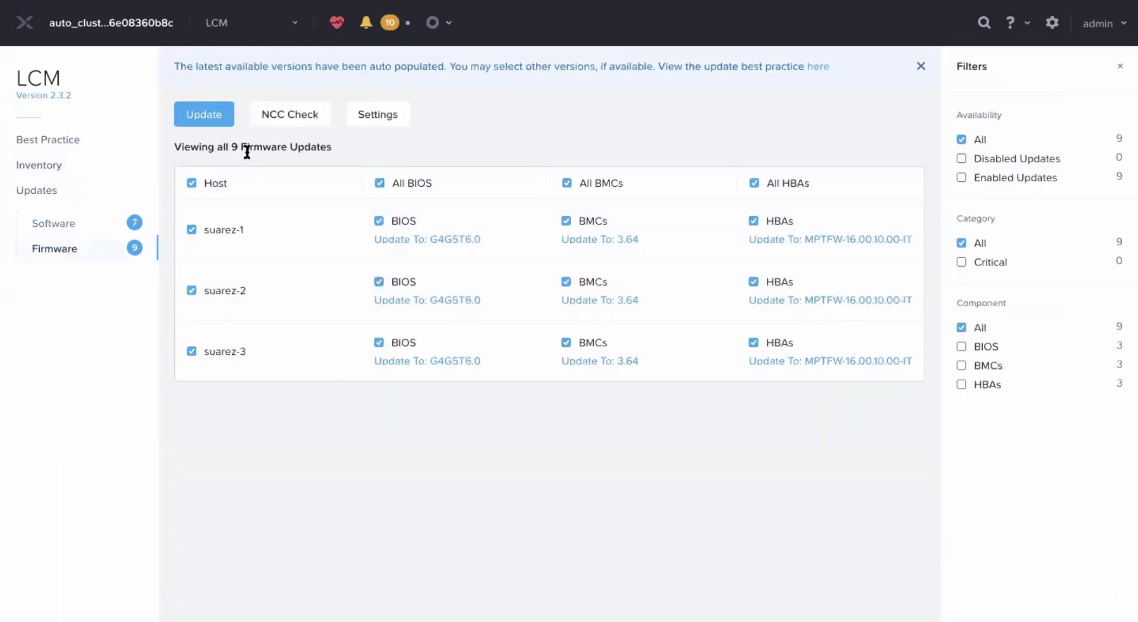
{"action": "left_click", "coordinate": [211, 113]}
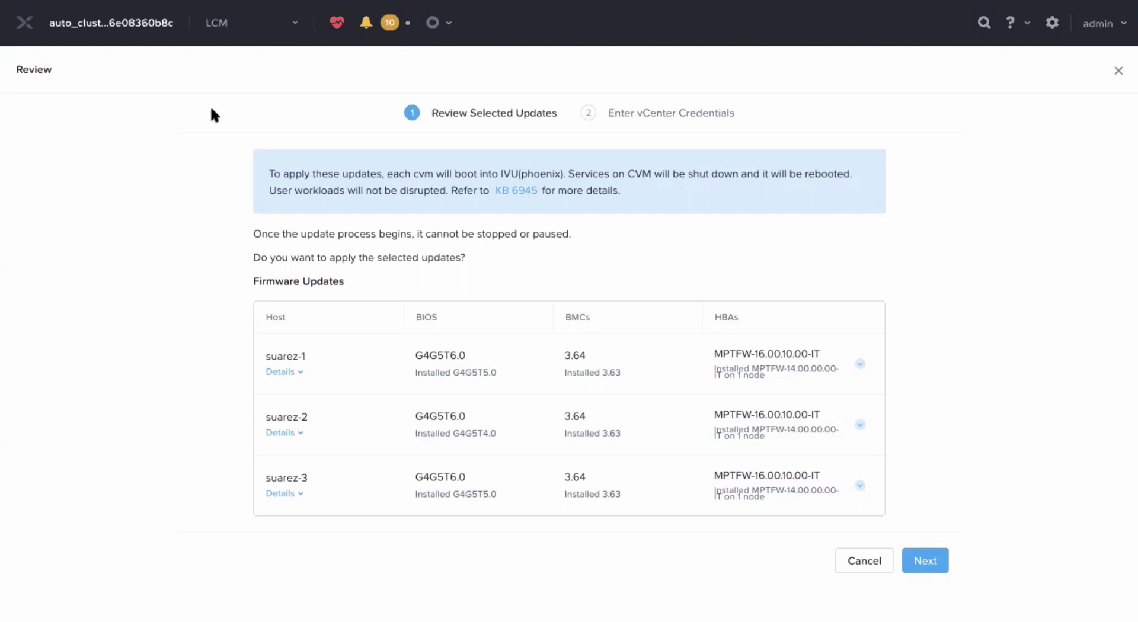
Proceed to the vCenter credentials, enter the IP address 10.1.134.244/, the username and the password, and try to apply the updates.
{"action": "left_click", "coordinate": [925, 560]}
{"action": "left_click", "coordinate": [359, 216]}
{"action": "key", "text": "ctrl+v"}
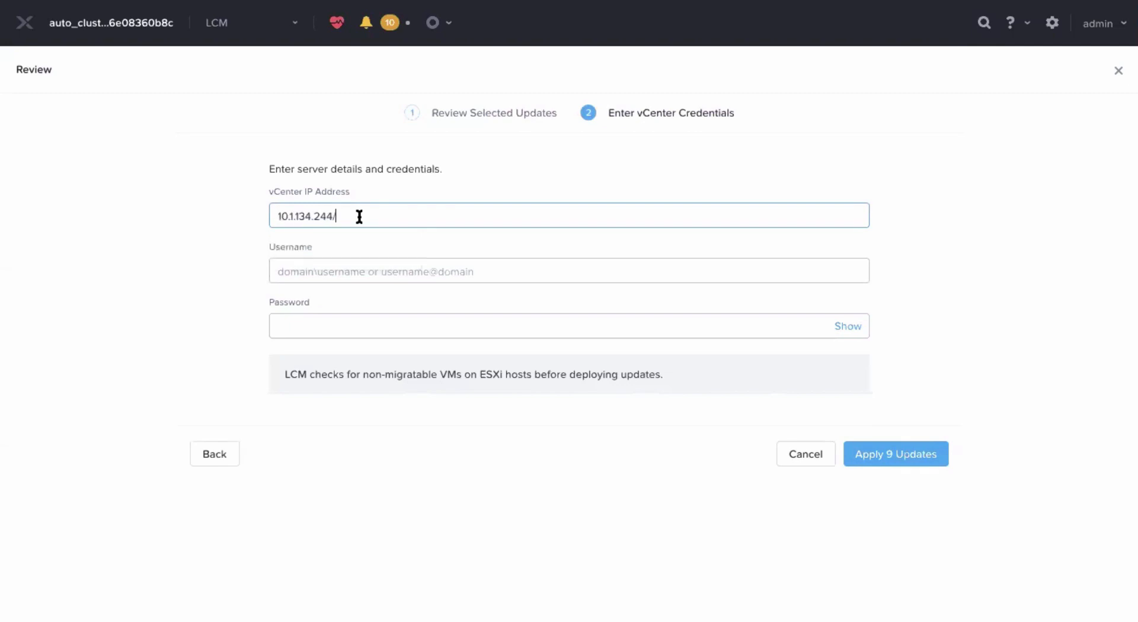
{"action": "left_click", "coordinate": [328, 268]}
{"action": "left_click", "coordinate": [325, 303]}
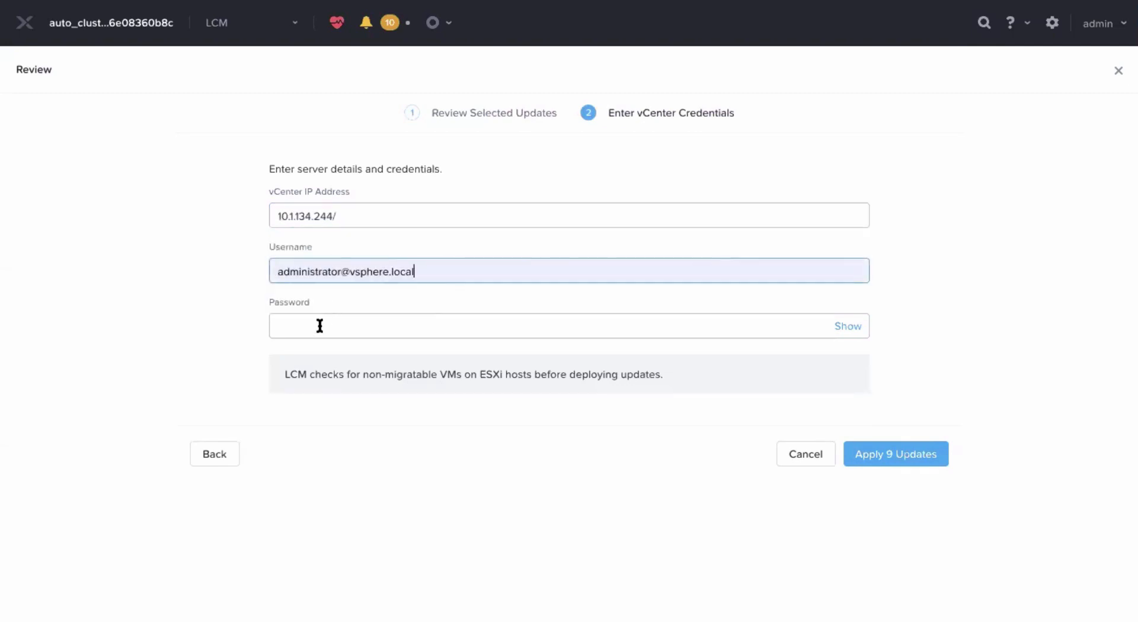
{"action": "left_click", "coordinate": [319, 326]}
{"action": "type", "text": "********"}
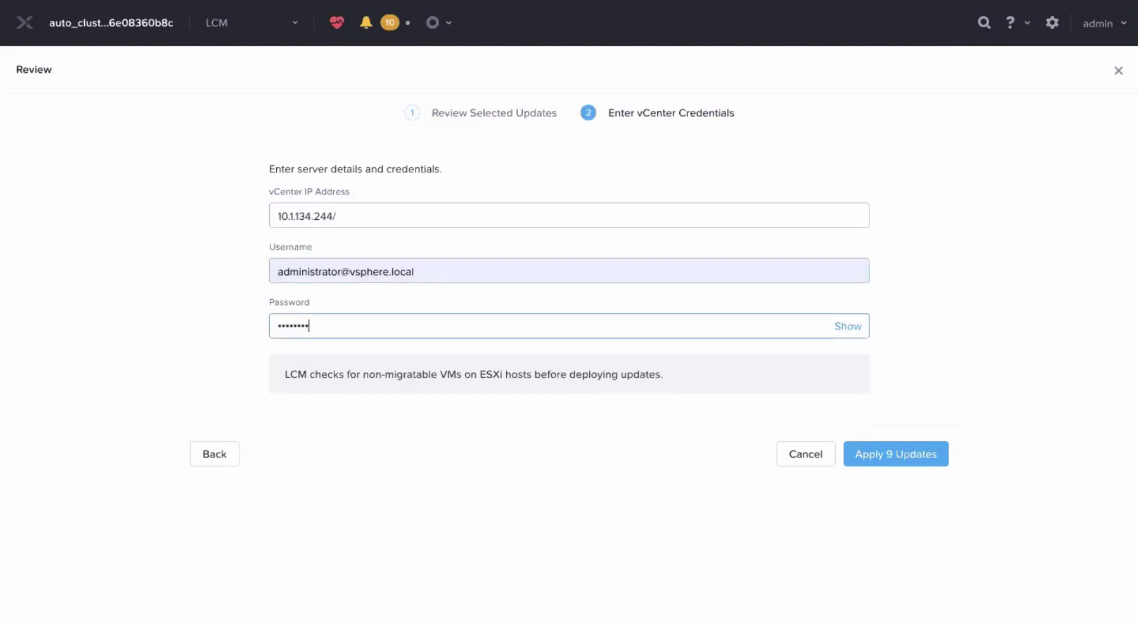
{"action": "type", "text": "**"}
{"action": "left_click", "coordinate": [858, 460]}
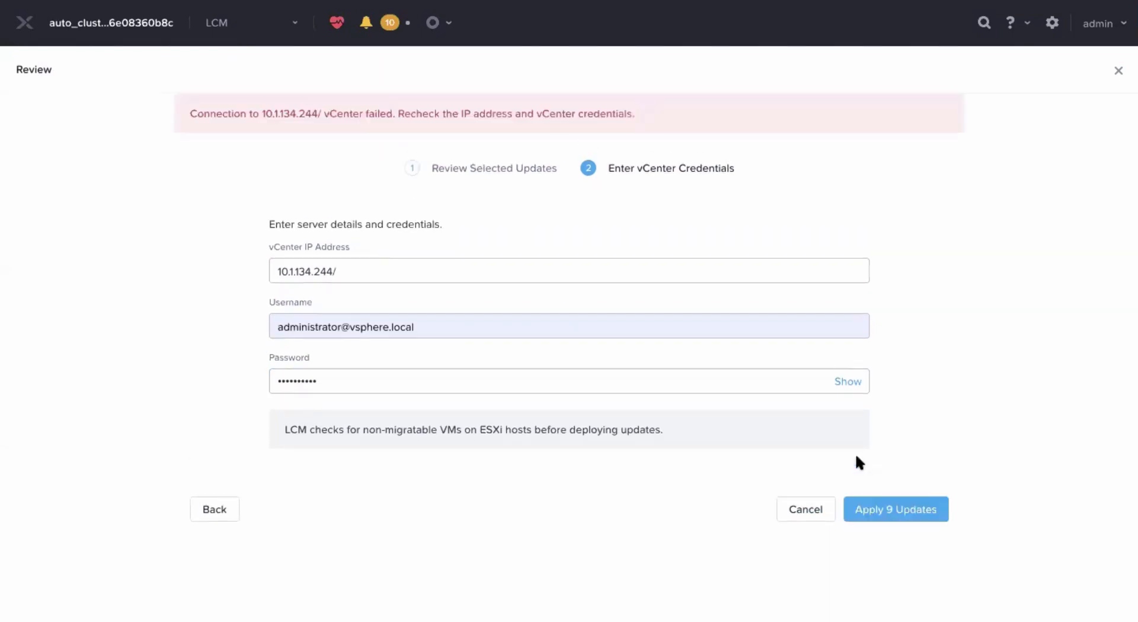
Try re-entering the vCenter password and resubmitting the firmware updates.
{"action": "left_click", "coordinate": [445, 386]}
{"action": "key", "text": "ctrl+a"}
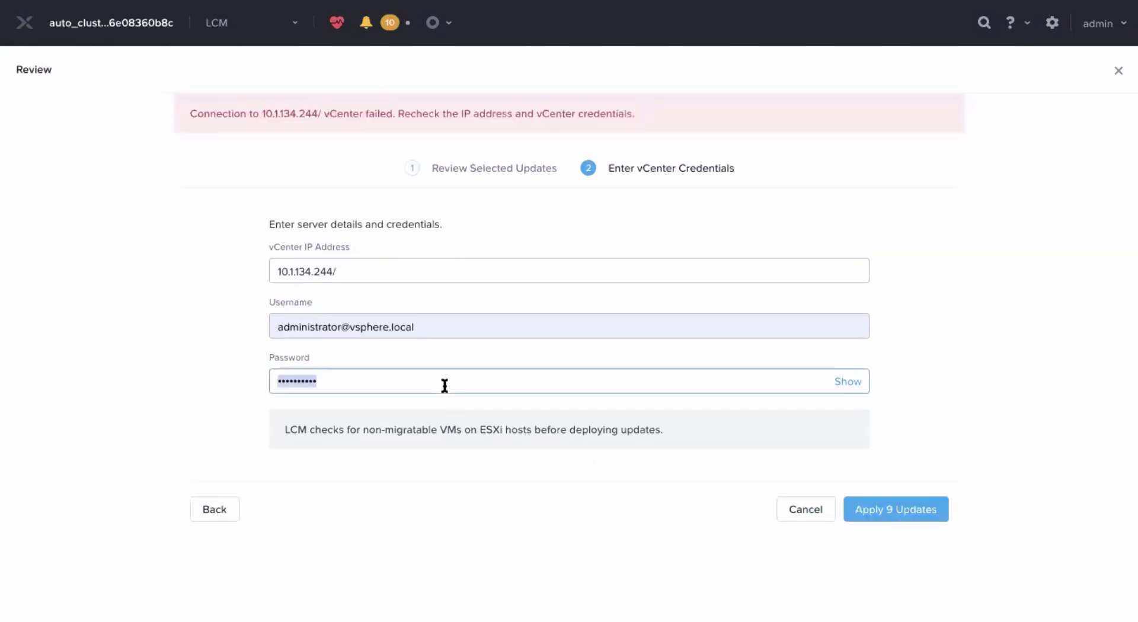
{"action": "type", "text": "*********"}
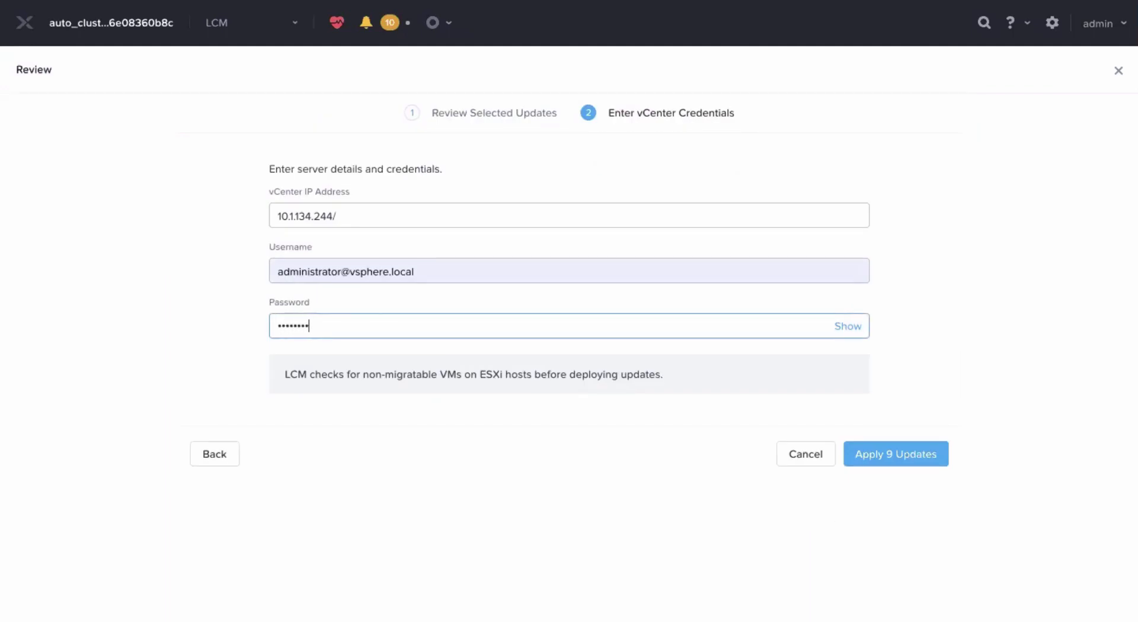
{"action": "type", "text": "*"}
{"action": "left_click", "coordinate": [920, 459]}
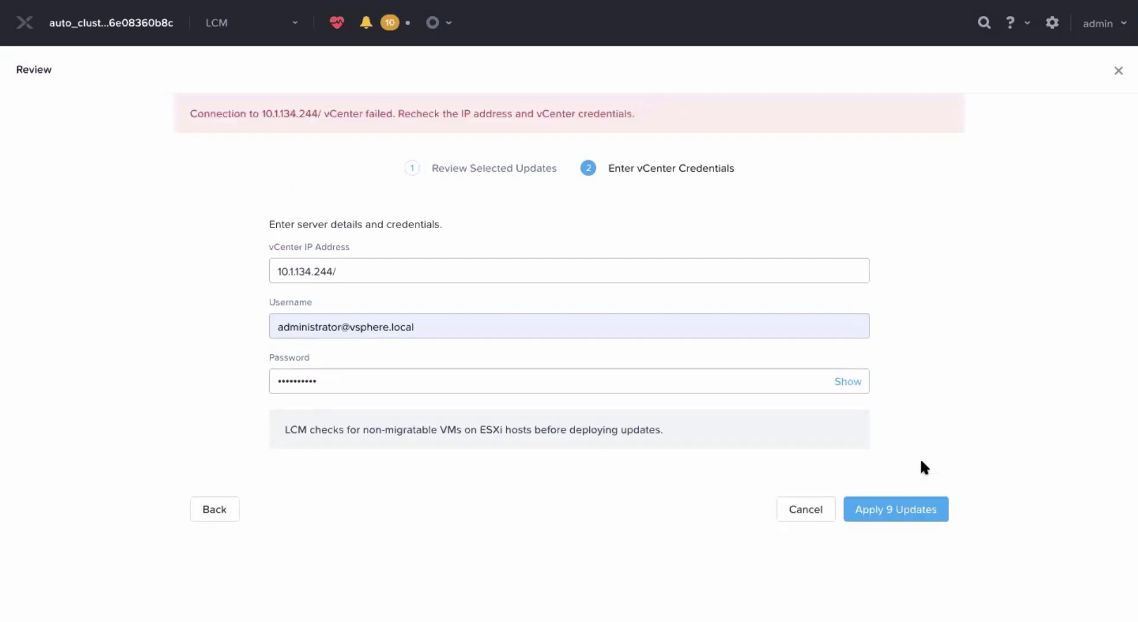
{"action": "left_click", "coordinate": [487, 381]}
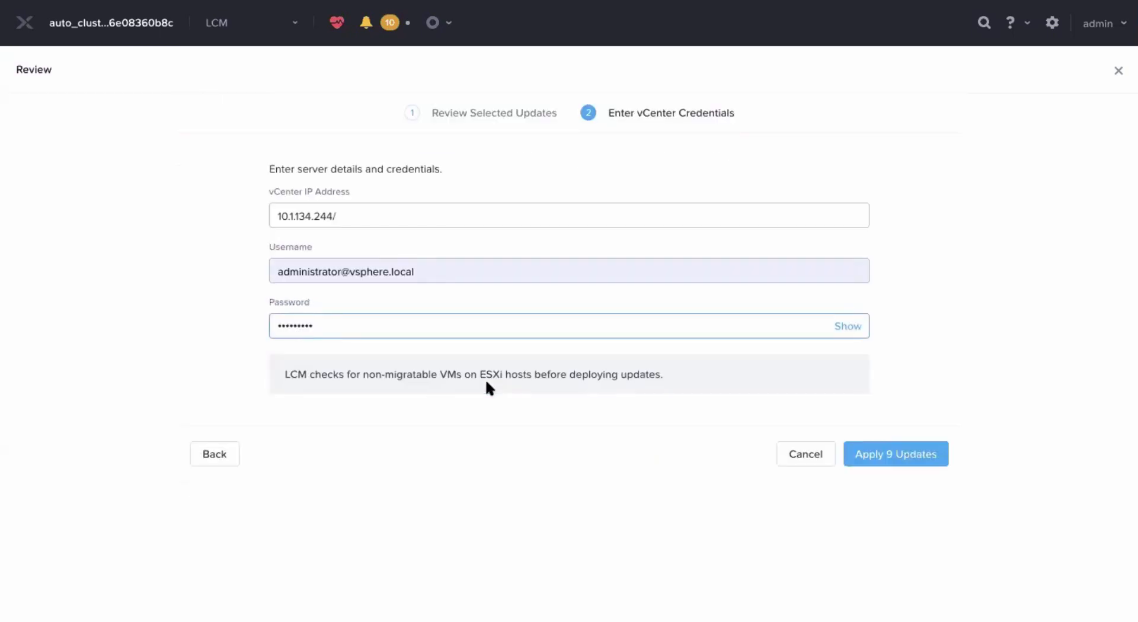
{"action": "left_click", "coordinate": [933, 460]}
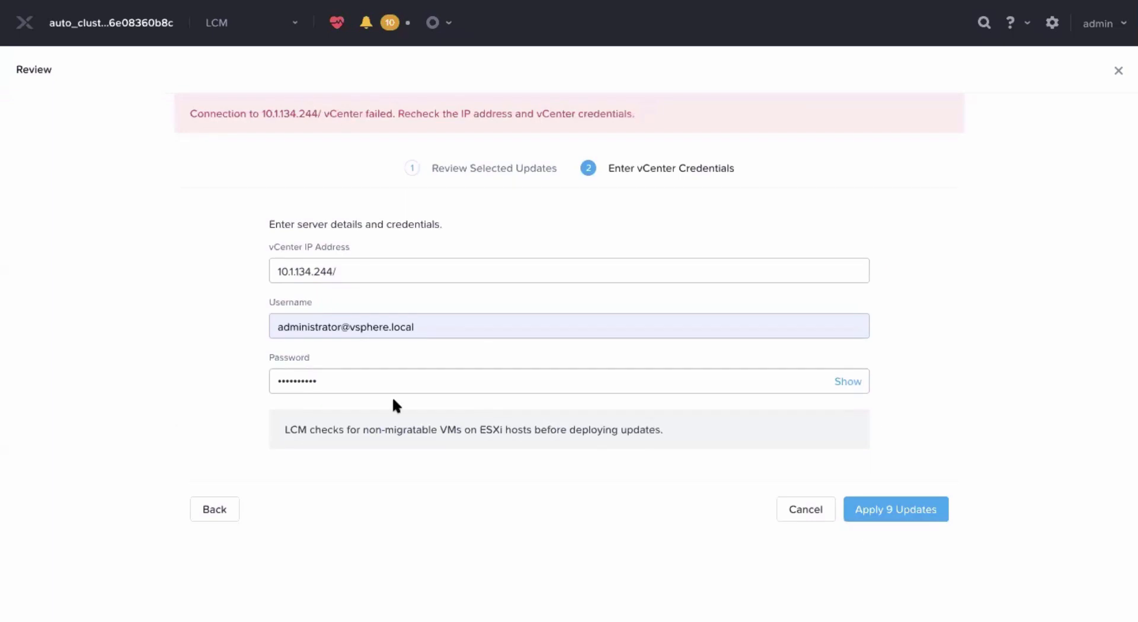
Correct the vCenter IP address to 10.1.134.244, re-enter the end of the password and submit the credentials.
{"action": "left_click", "coordinate": [353, 270]}
{"action": "key", "text": "BackSpace"}
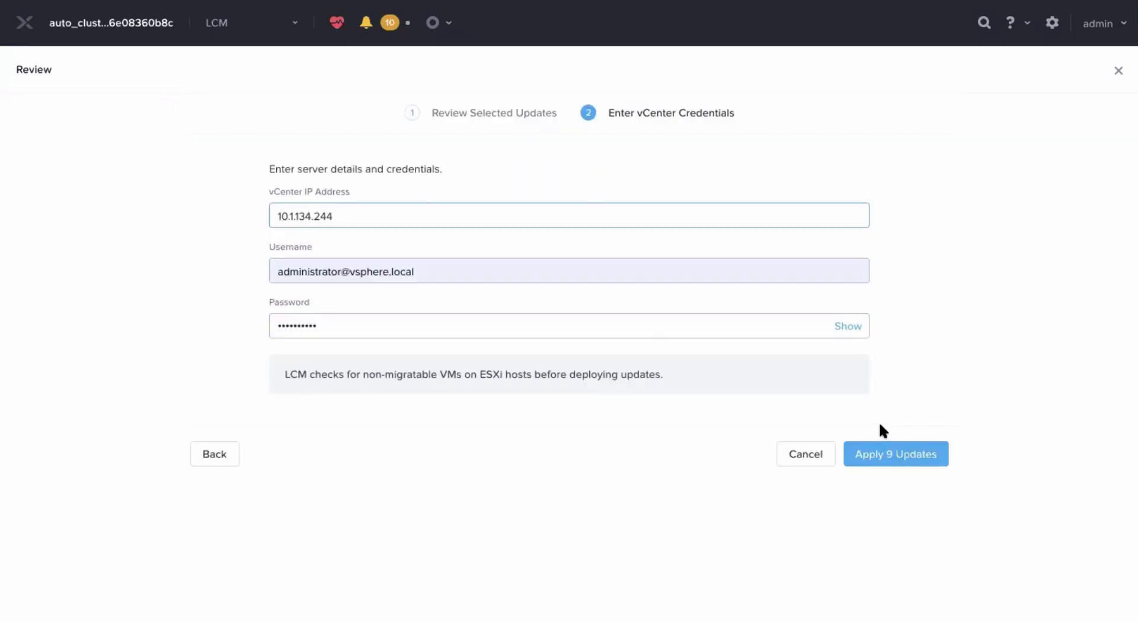
{"action": "left_click", "coordinate": [498, 325]}
{"action": "key", "text": "BackSpace"}
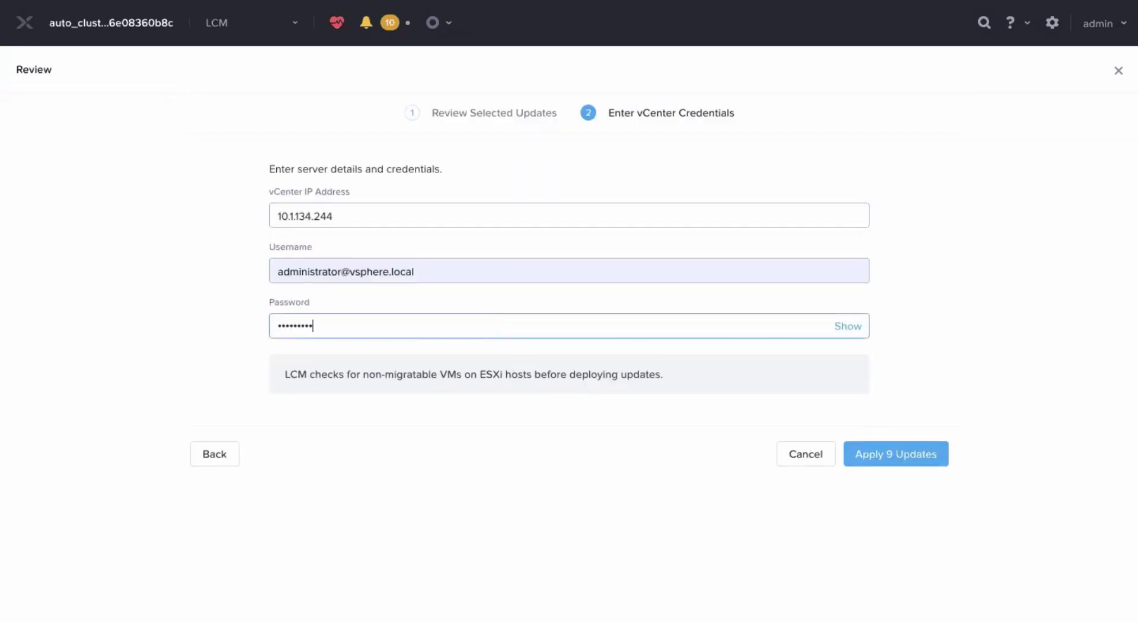
{"action": "type", "text": "u"}
{"action": "left_click", "coordinate": [932, 456]}
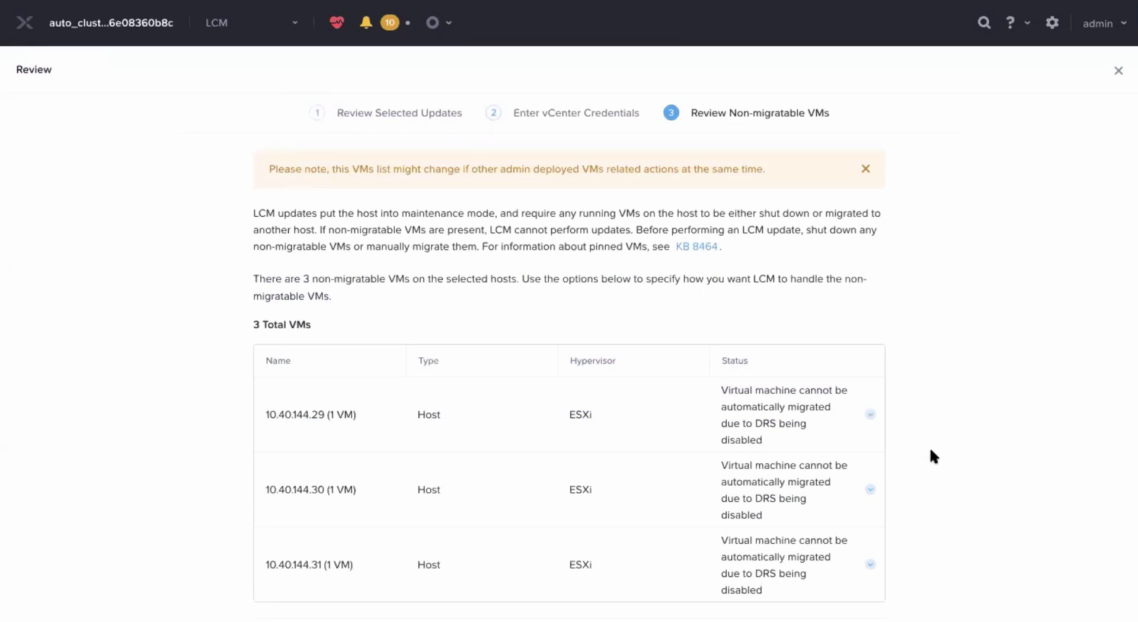
Examine the non-migratable VMs and the ESXi options for automatic shutdown and delayed host start.
{"action": "scroll", "coordinate": [930, 451], "scroll_direction": "down", "scroll_amount": 2}
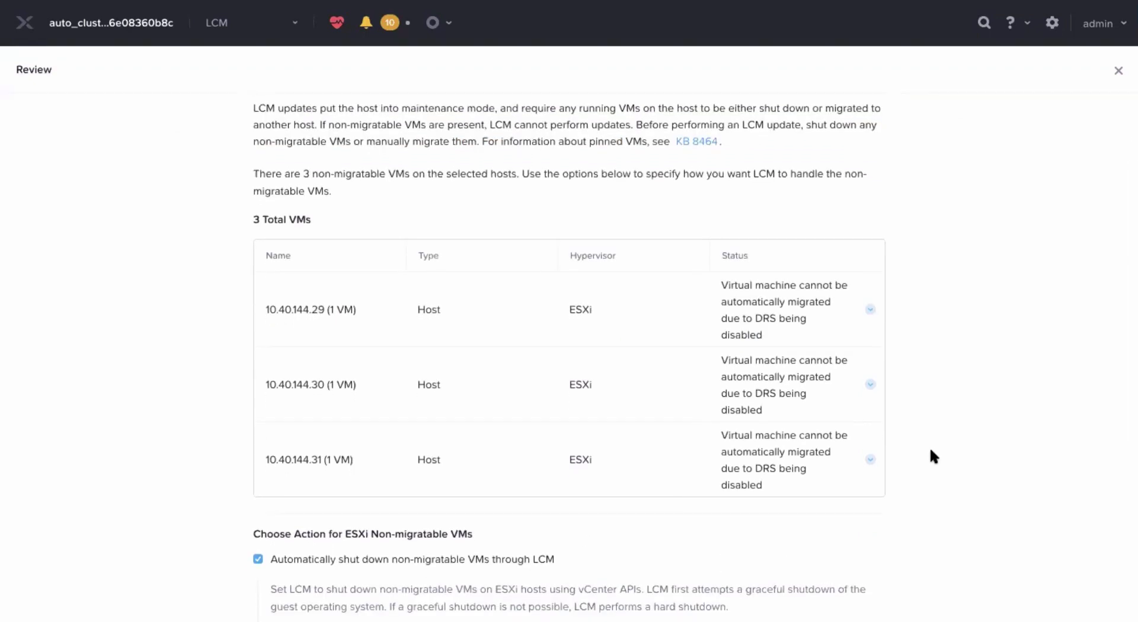
{"action": "scroll", "coordinate": [931, 450], "scroll_direction": "down", "scroll_amount": 1}
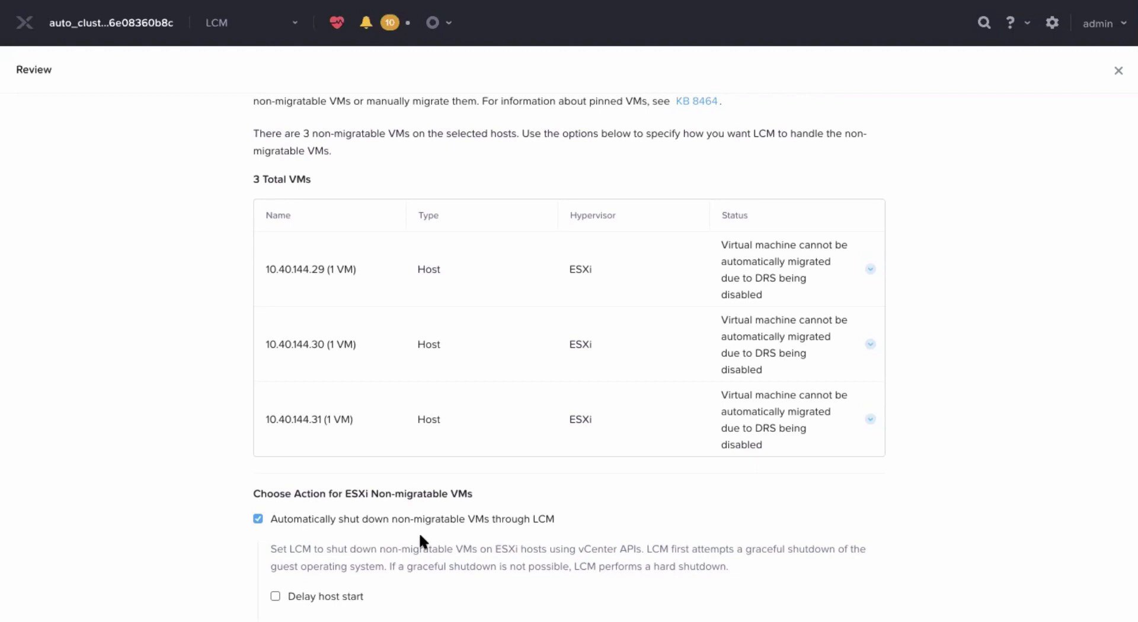
{"action": "scroll", "coordinate": [666, 528], "scroll_direction": "down", "scroll_amount": 3}
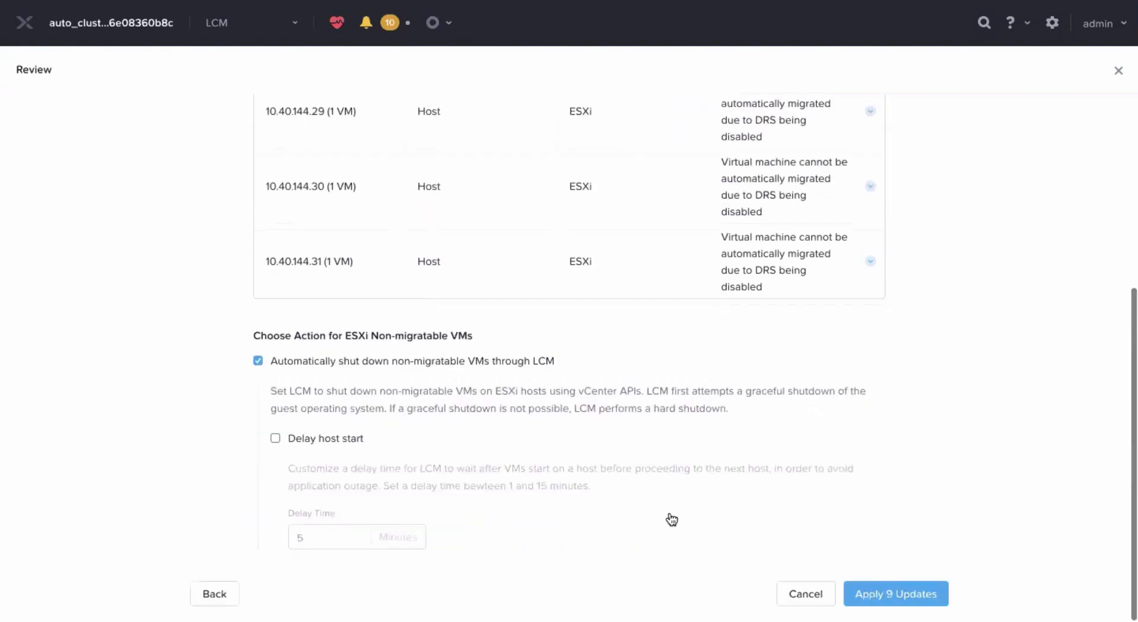
Cancel the firmware update for the suarez hosts and return to the LCM inventory.
{"action": "left_click", "coordinate": [797, 593]}
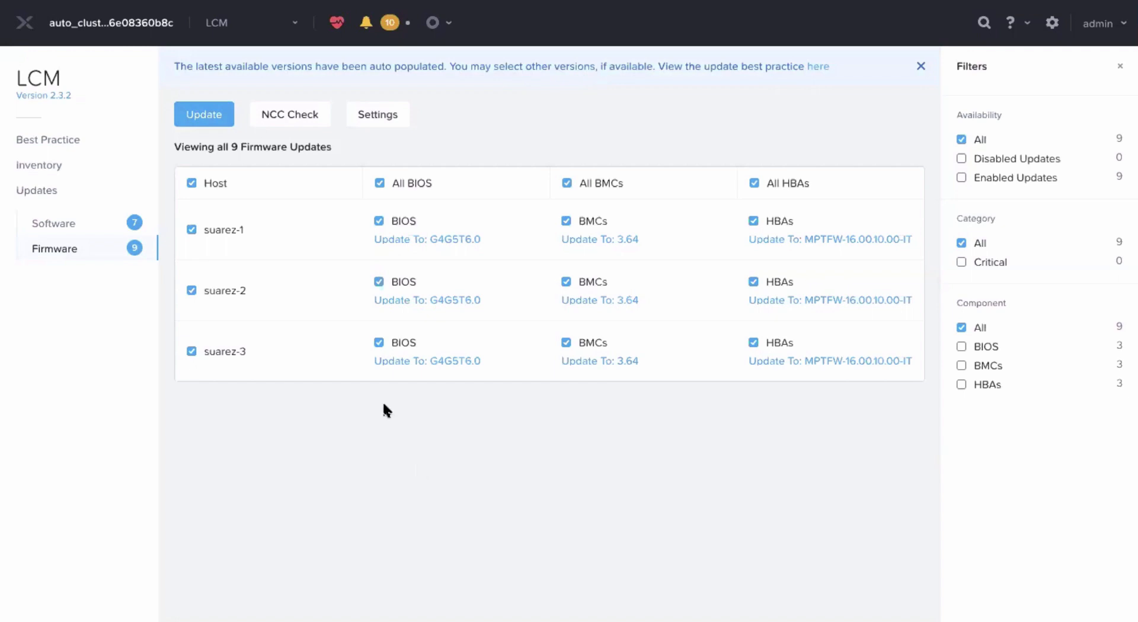
{"action": "left_click", "coordinate": [51, 171]}
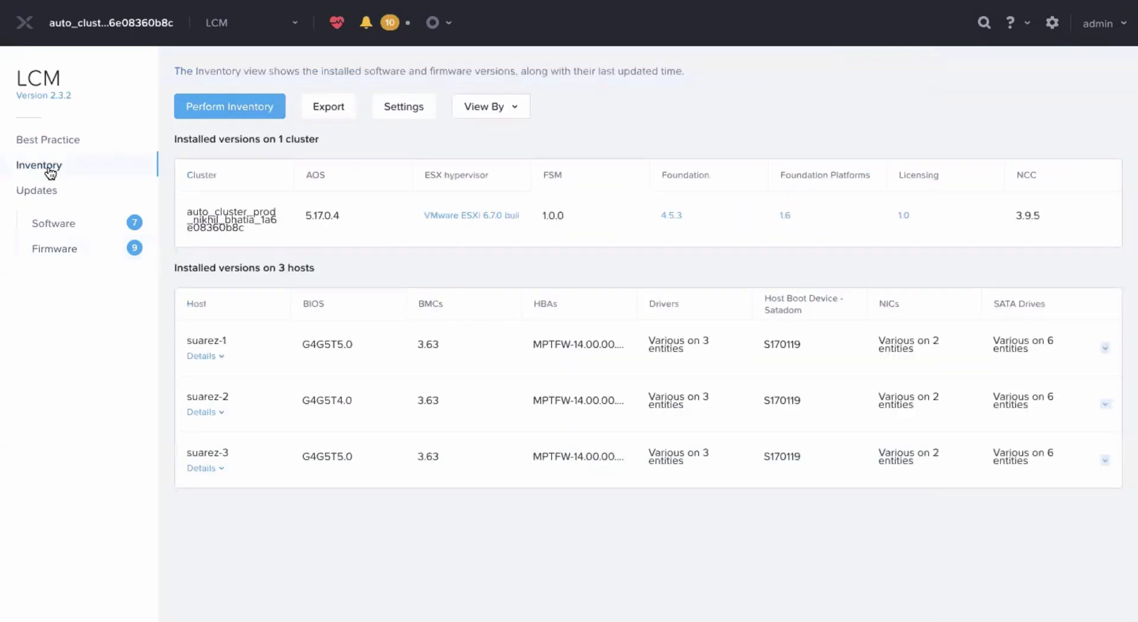